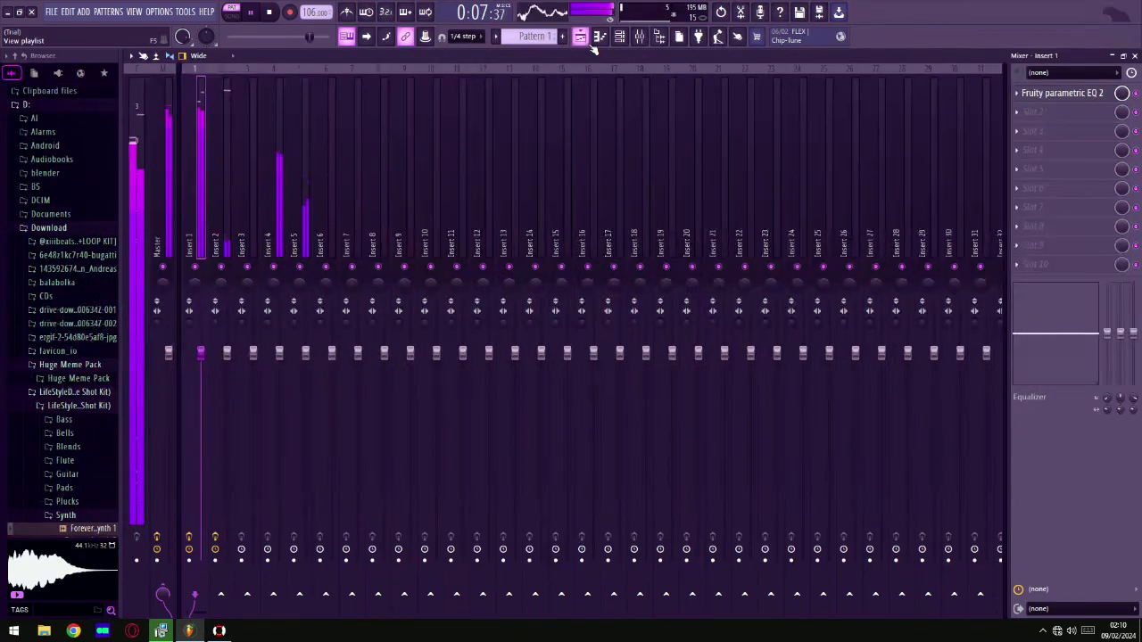
Step: Examine the notes of the Synth 1 and Guitar 4 channels in the piano roll
key(F7)
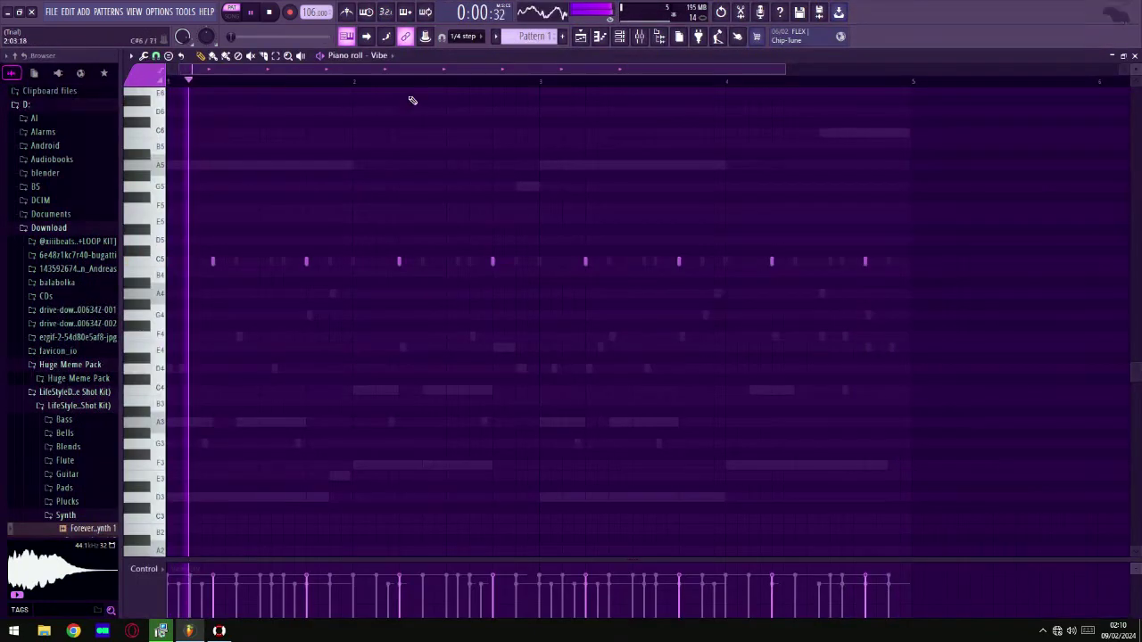
click(385, 55)
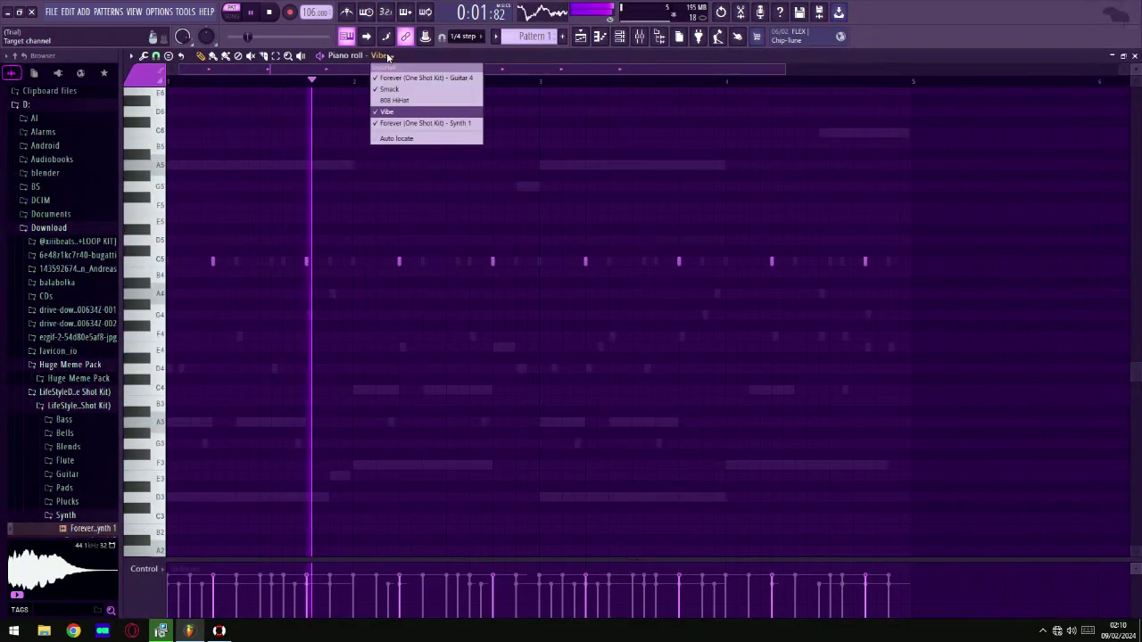
click(399, 123)
scroll(706, 393, up, 1)
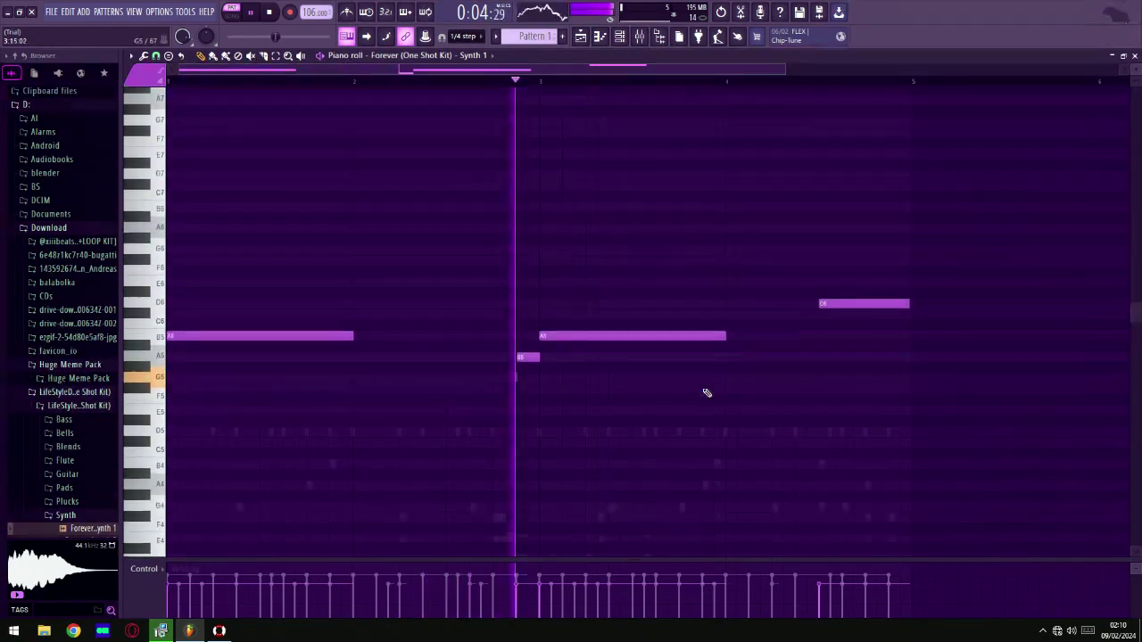
scroll(693, 385, down, 3)
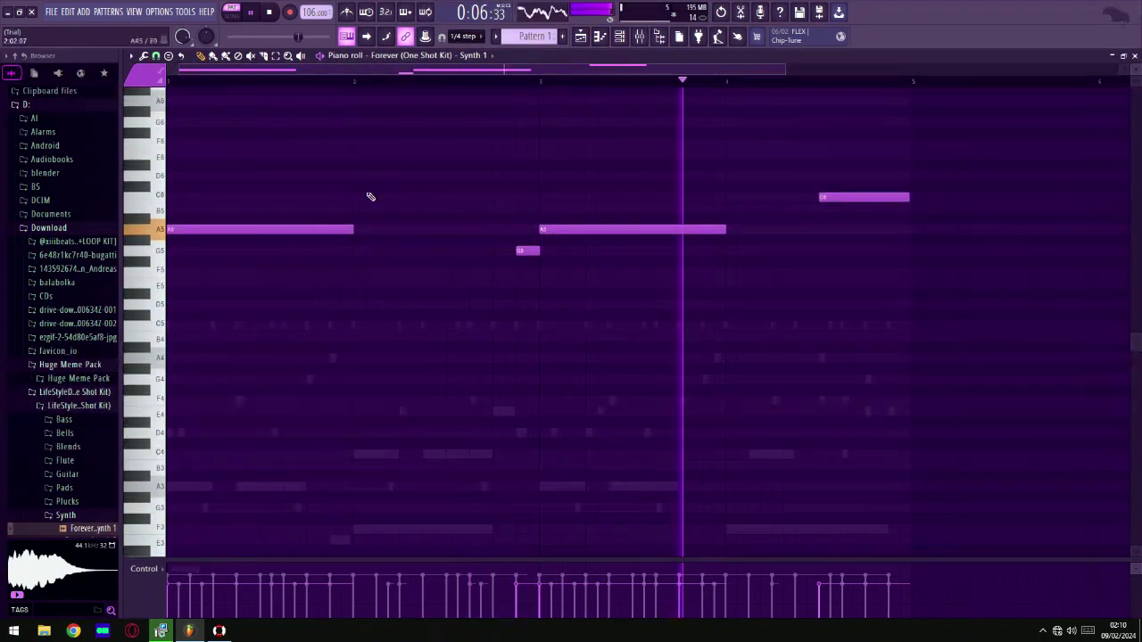
click(415, 55)
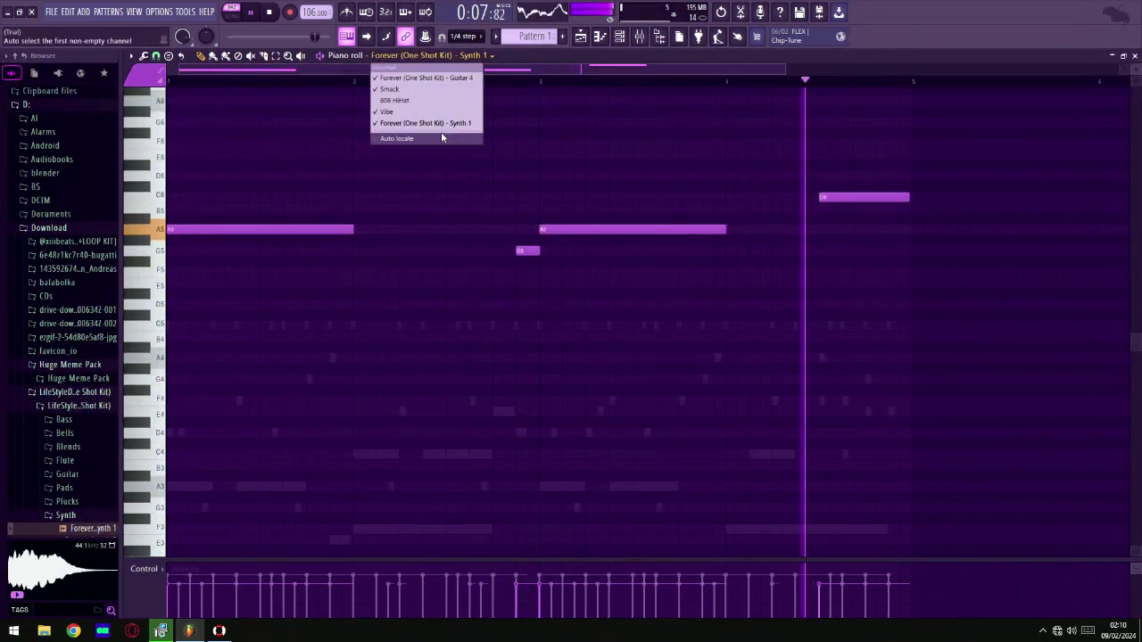
click(426, 78)
scroll(670, 280, down, 9)
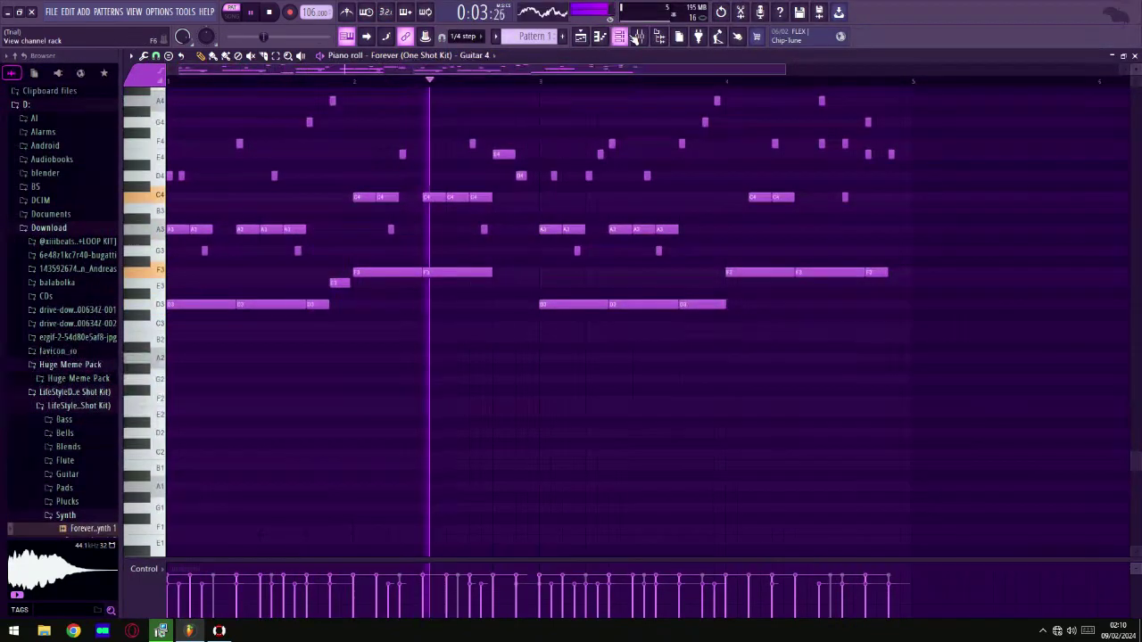
Step: Inspect the Fruity Parametric EQ 2 curve on mixer Insert 1 and return to the Guitar 4 notes in the piano roll
key(F9)
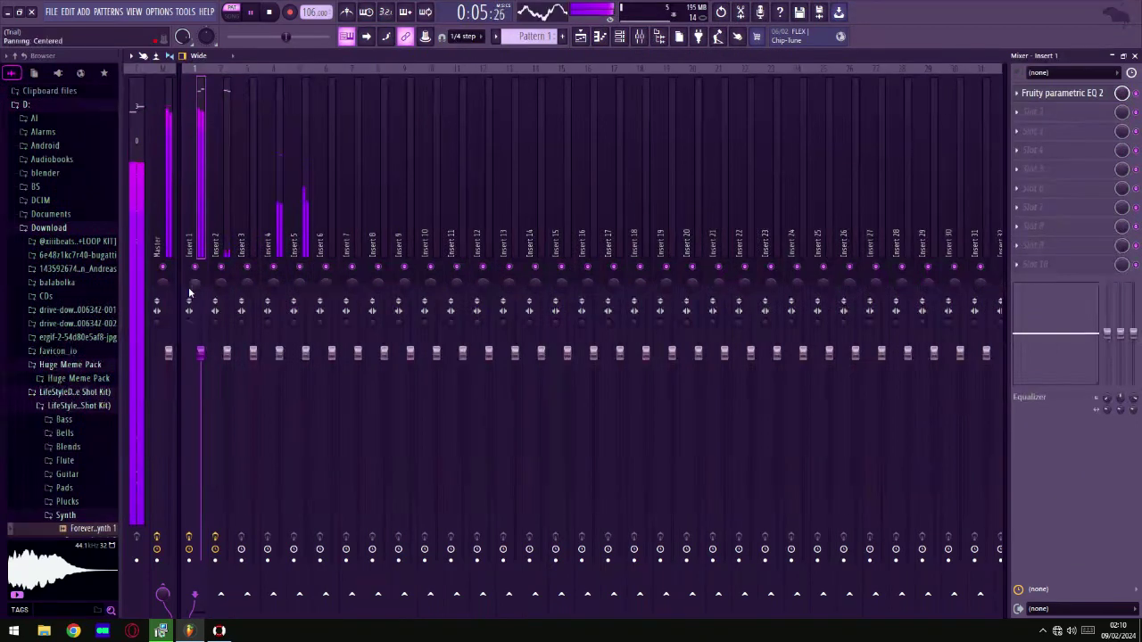
click(1050, 95)
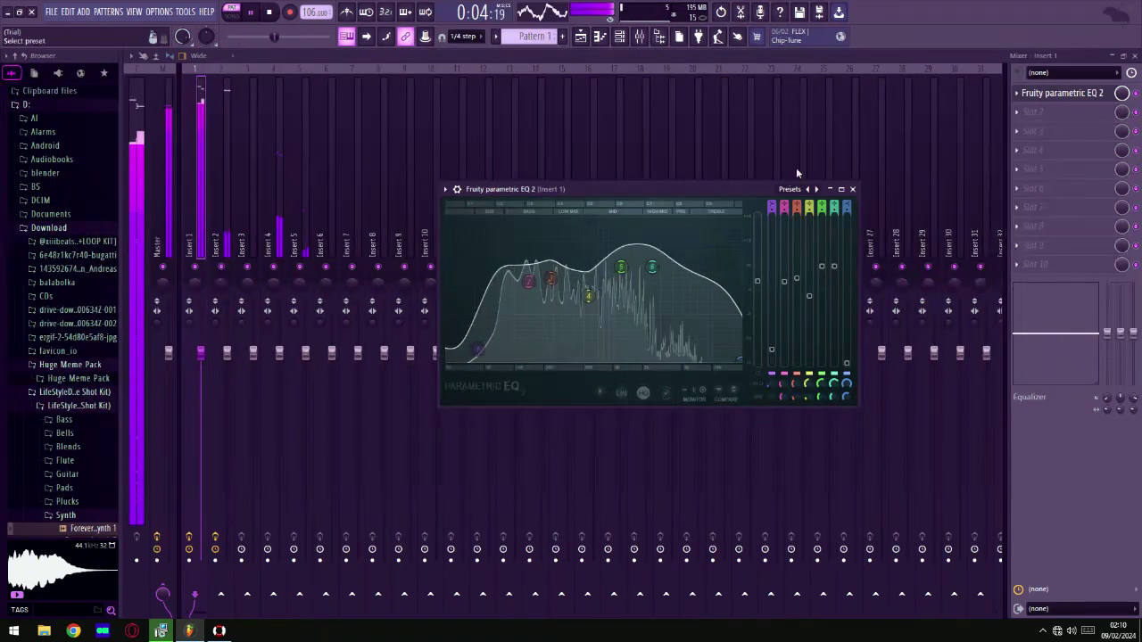
click(851, 189)
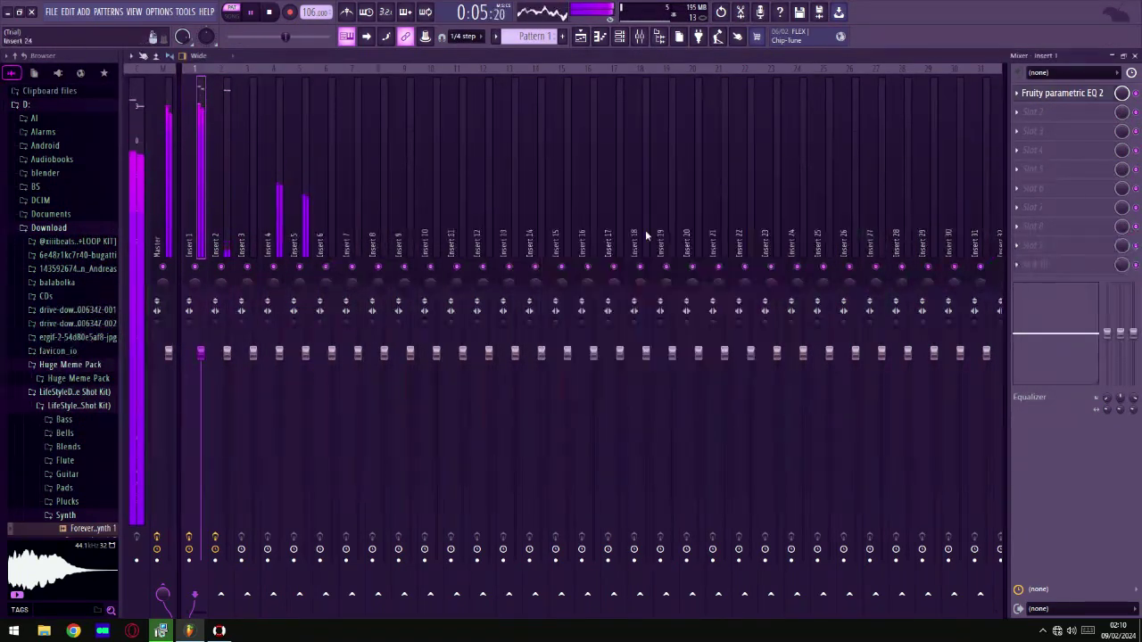
click(599, 36)
scroll(793, 459, up, 5)
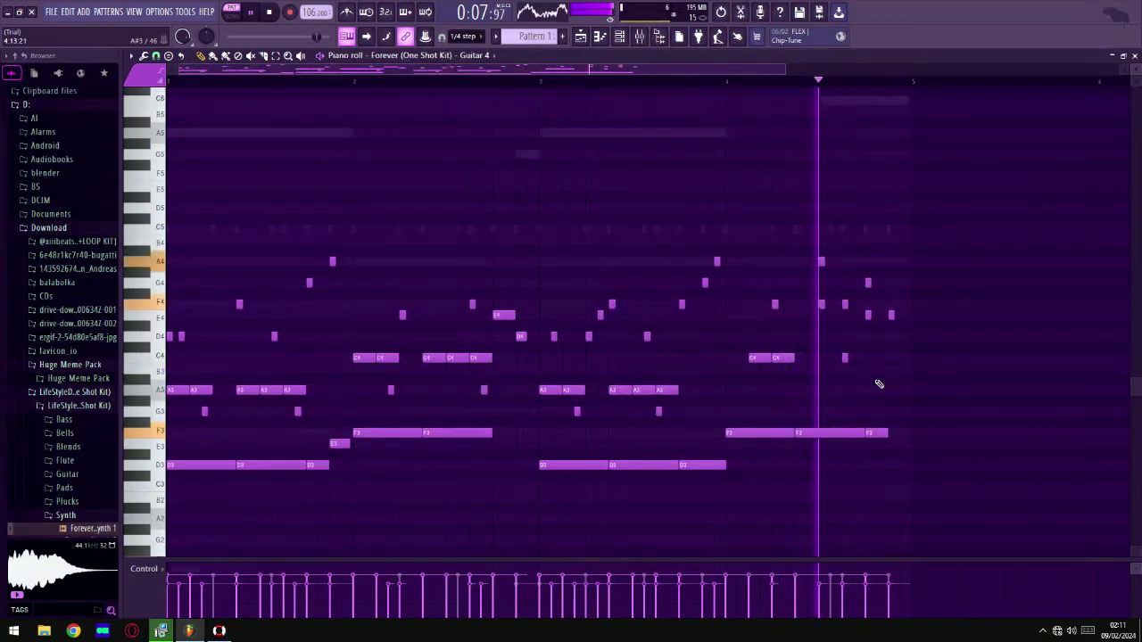
Step: Review the Synth 1 channel's sampler settings and view its notes in the piano roll
click(636, 37)
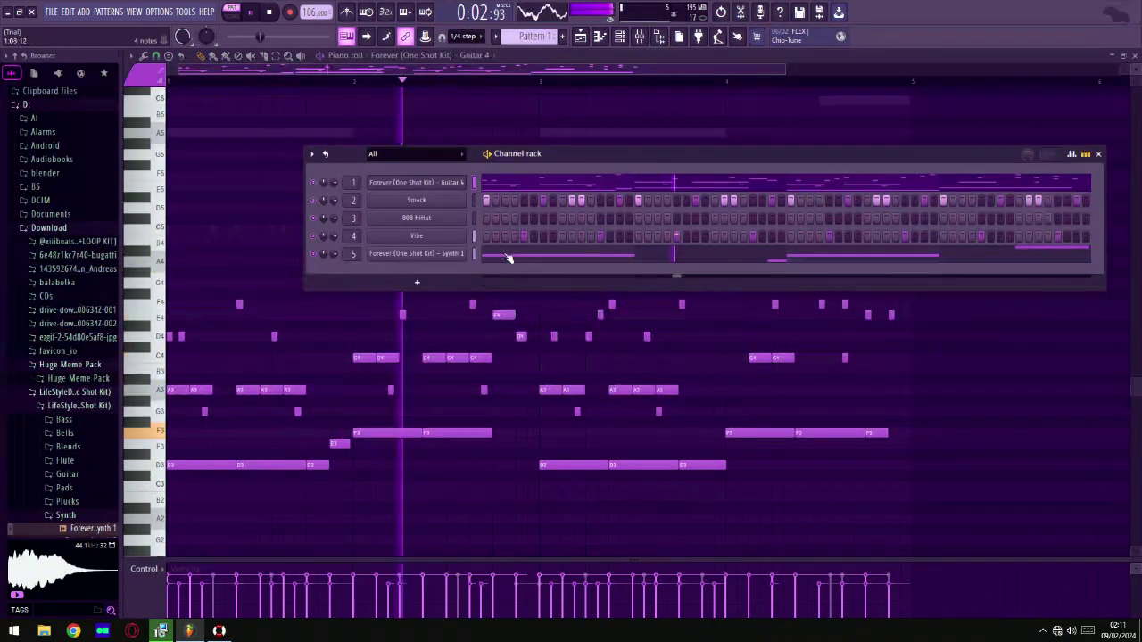
click(437, 255)
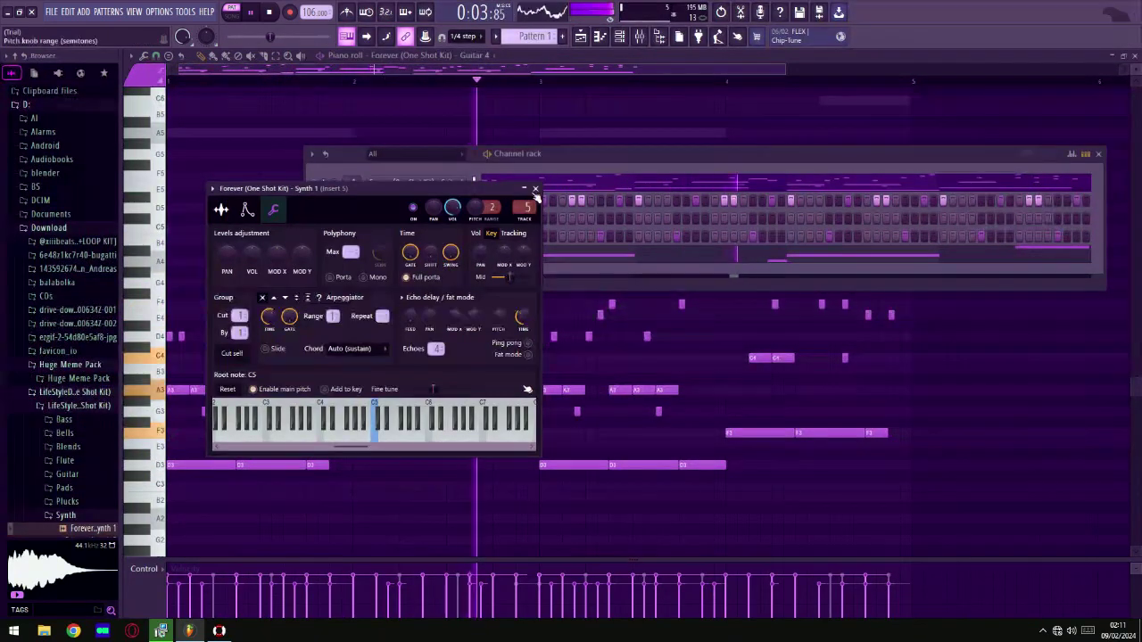
click(535, 190)
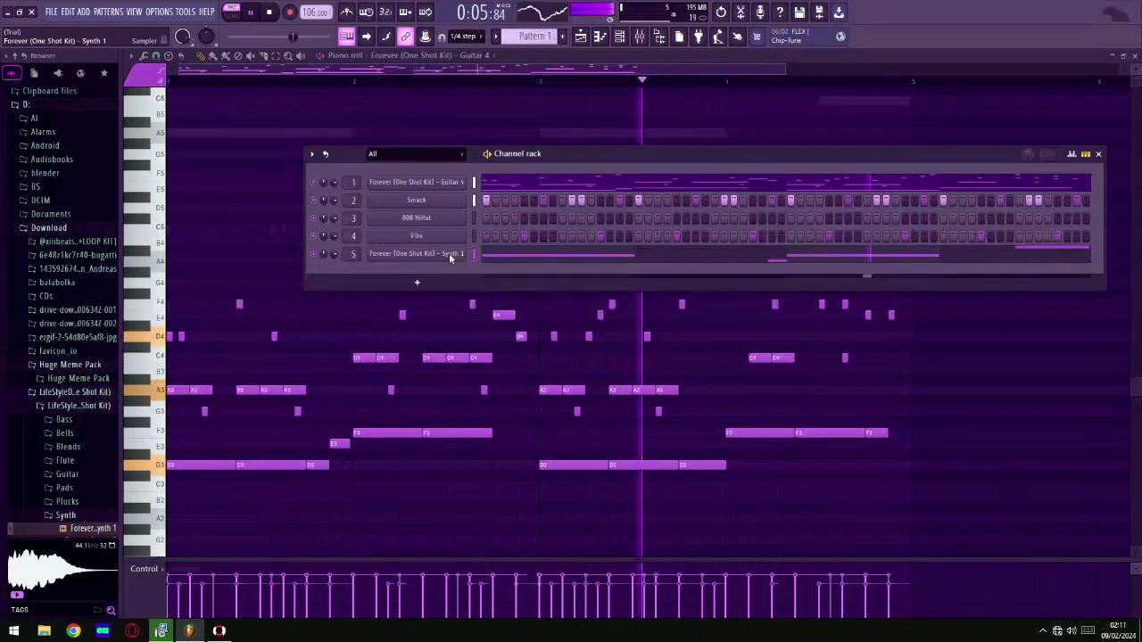
right_click(449, 253)
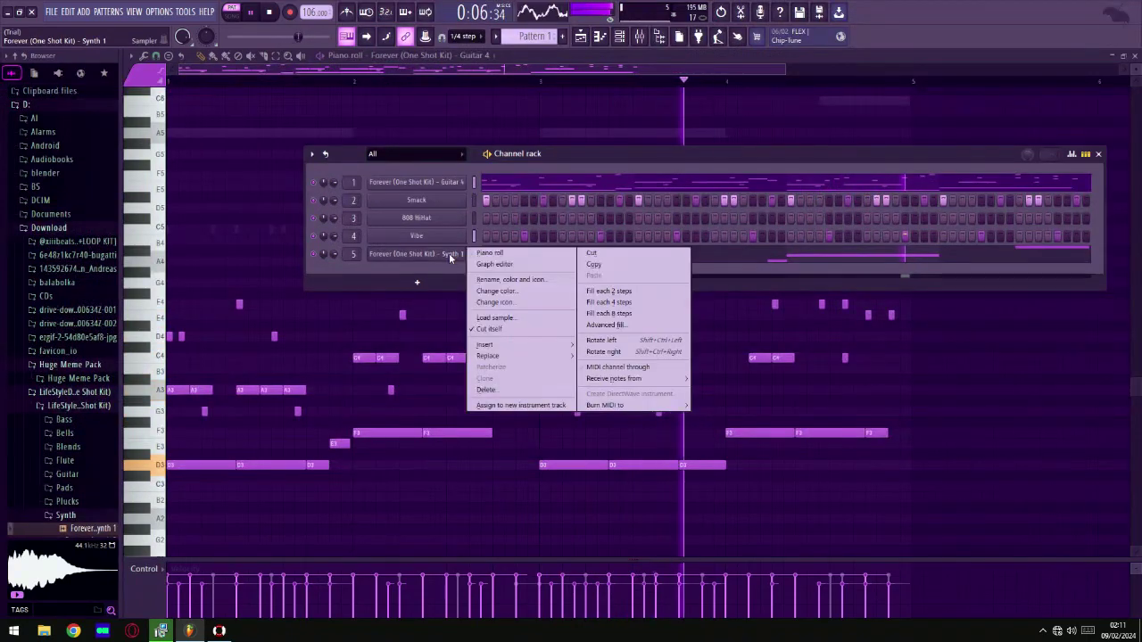
click(512, 257)
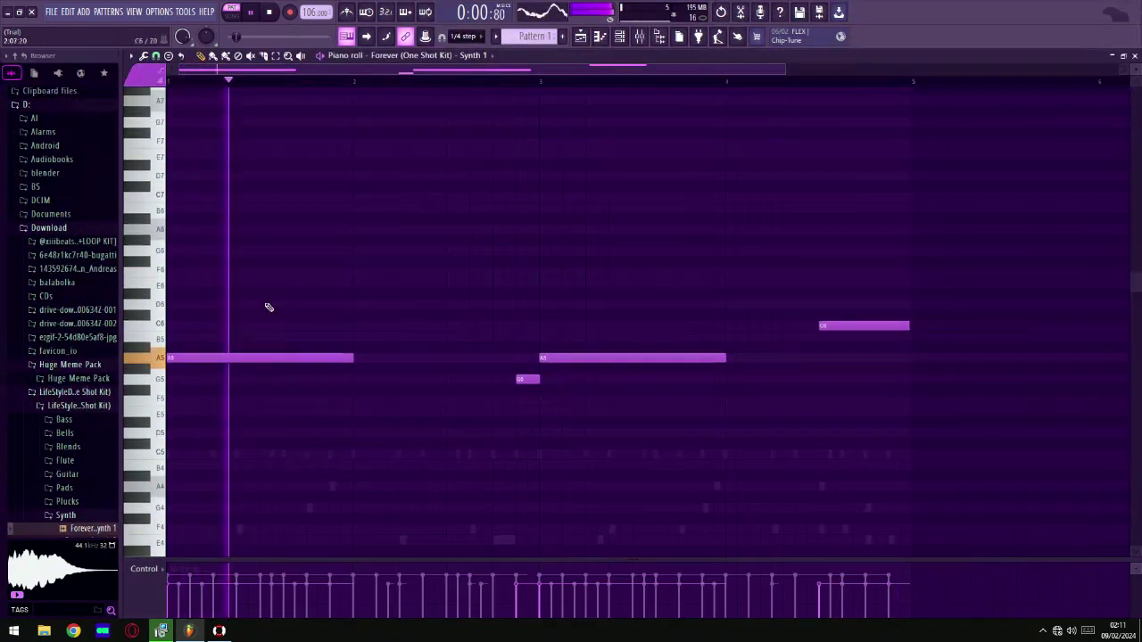
Step: Find the mixer track assigned to Synth 1 and solo Insert 5
click(619, 37)
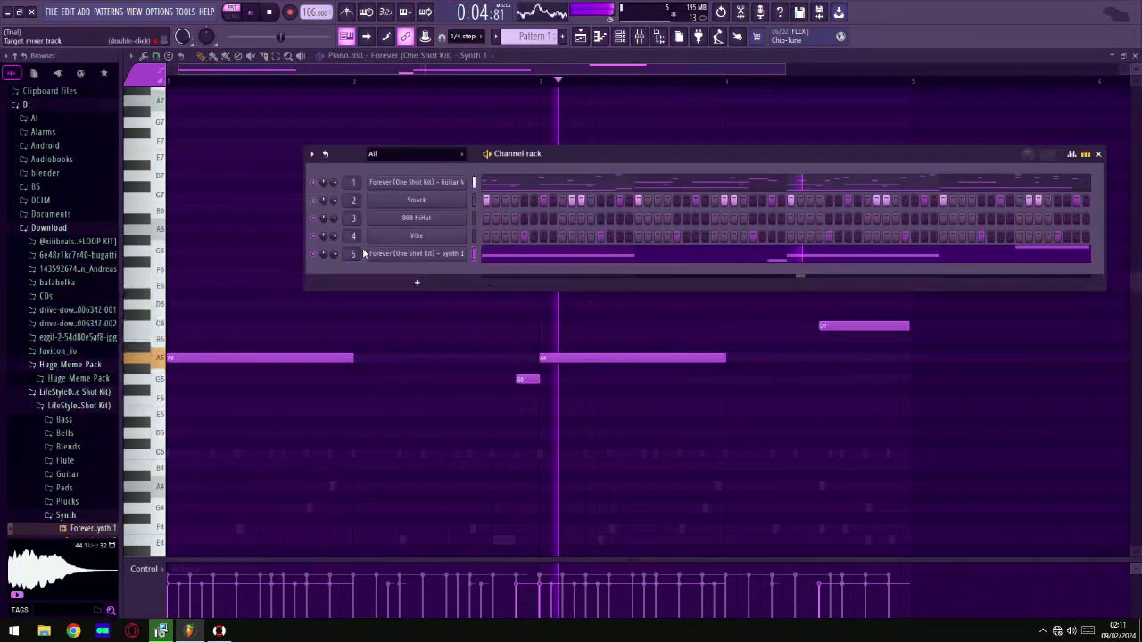
key(F9)
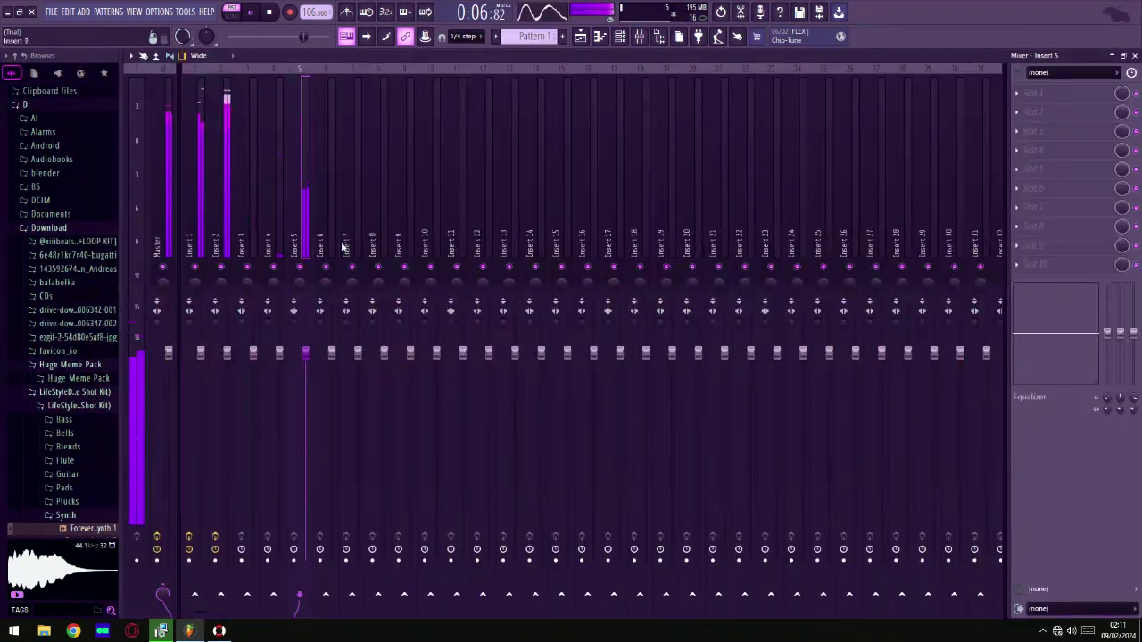
click(1034, 93)
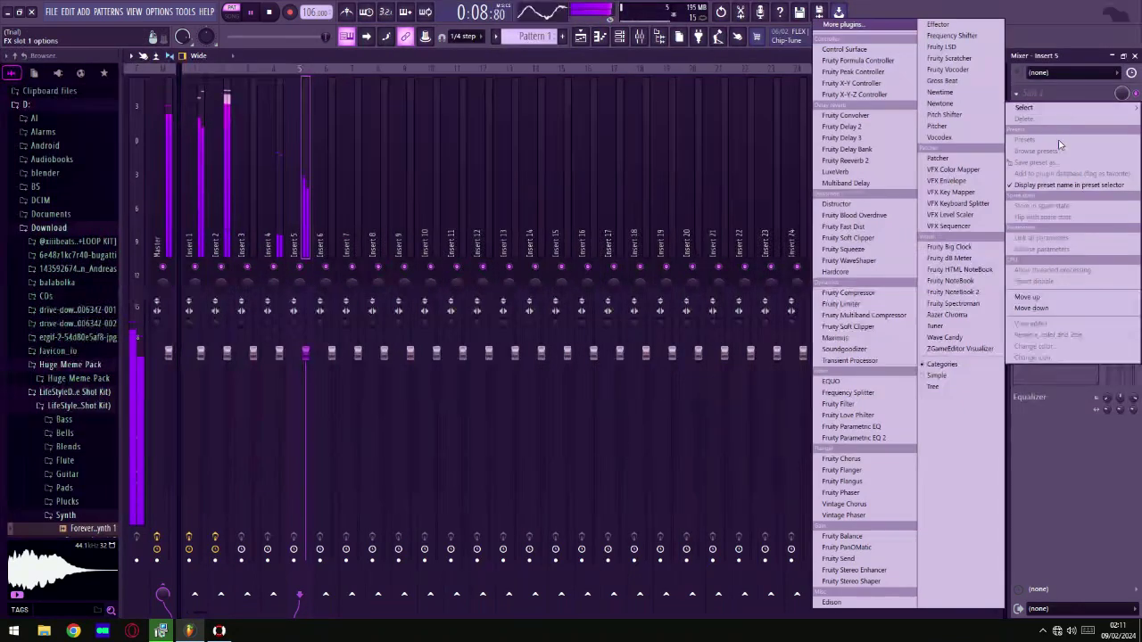
click(312, 268)
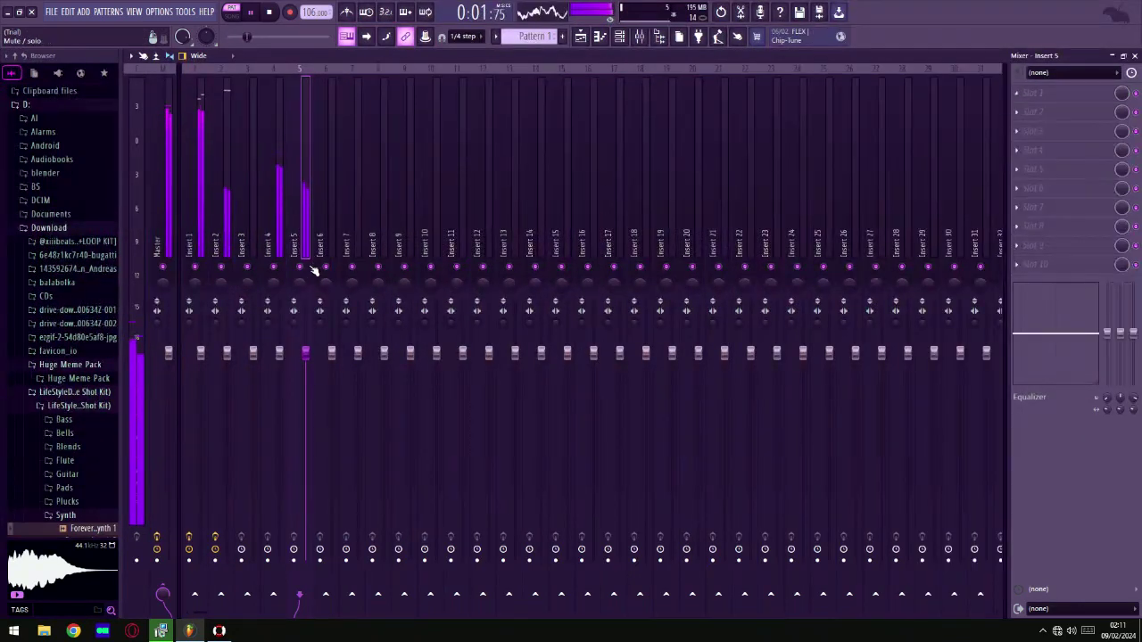
right_click(302, 268)
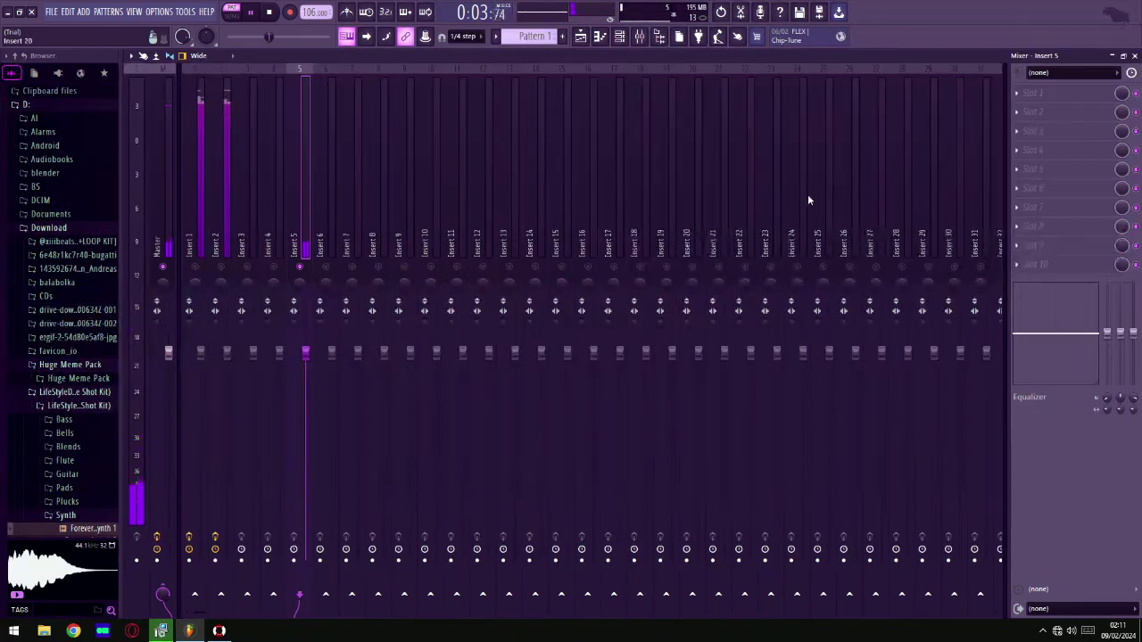
Step: Add Fruity Parametric EQ 2 to Insert 5's first slot and cut the highs with band 7 and the lows with band 1
click(1050, 92)
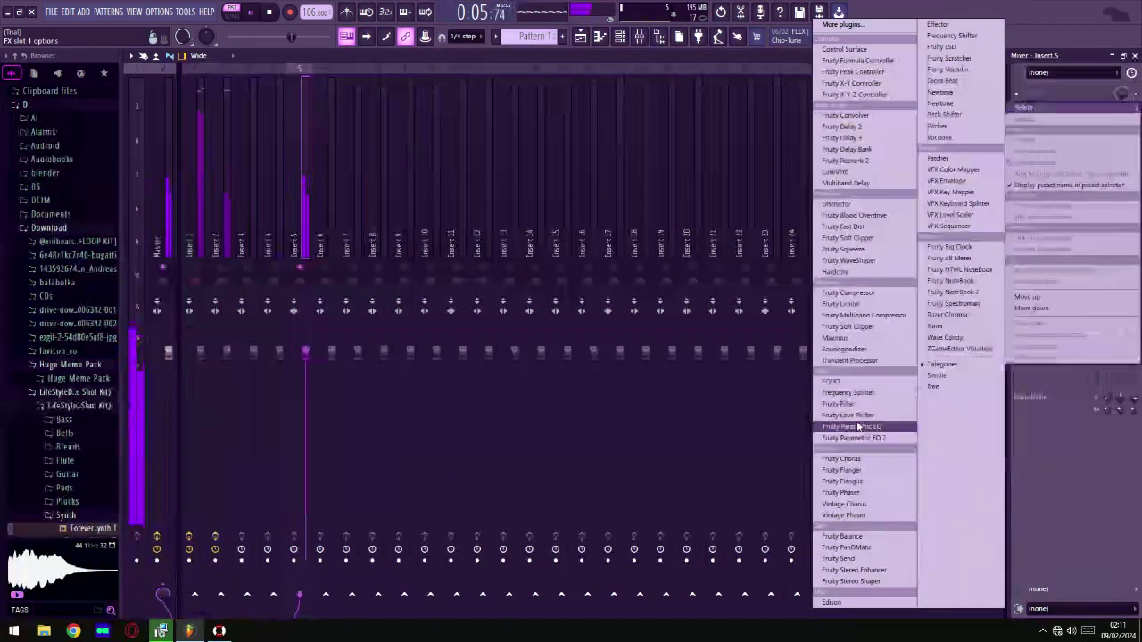
click(852, 438)
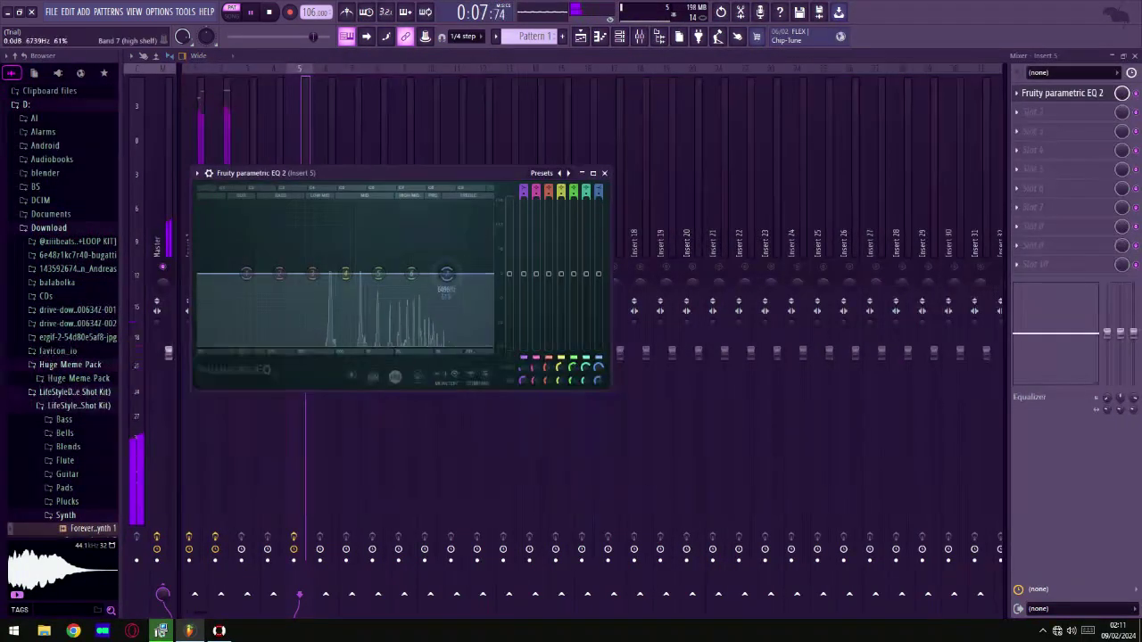
drag(444, 273, 470, 344)
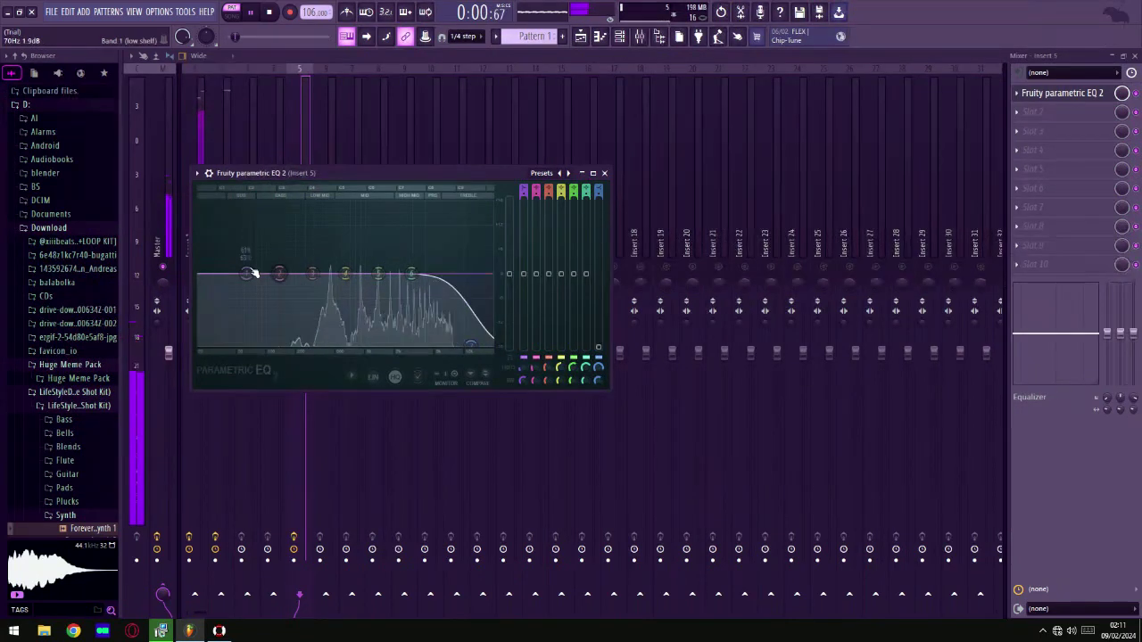
drag(246, 272, 269, 344)
Step: Add Fruity Reeverb 2 to Insert 5's second slot, raising its wet level and lowering its dry level to about 38%
click(1048, 125)
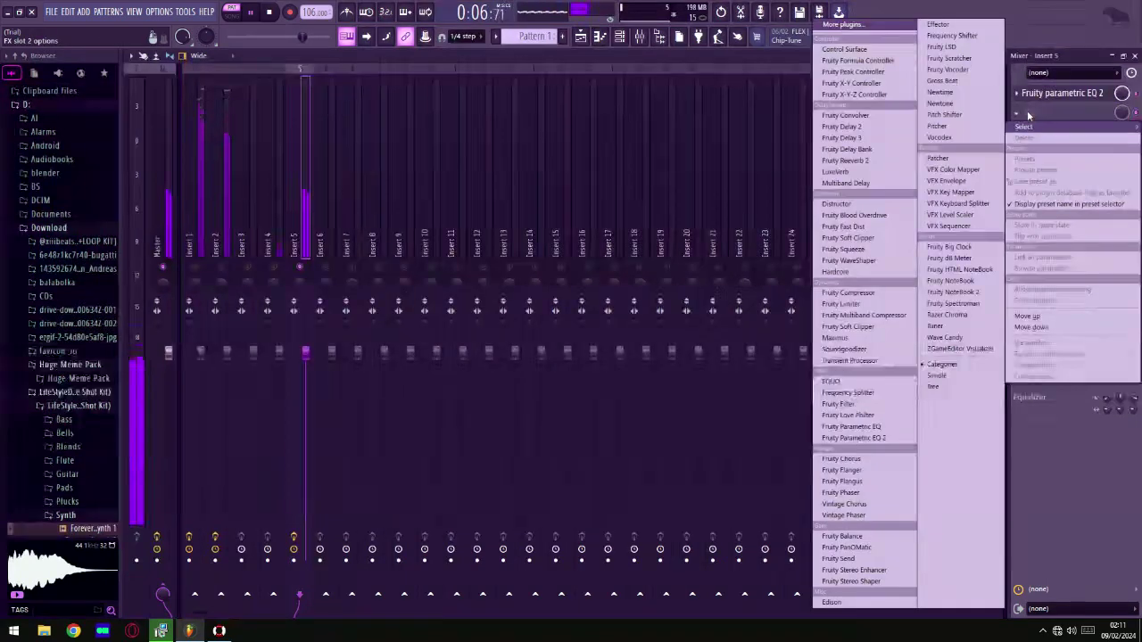
click(871, 161)
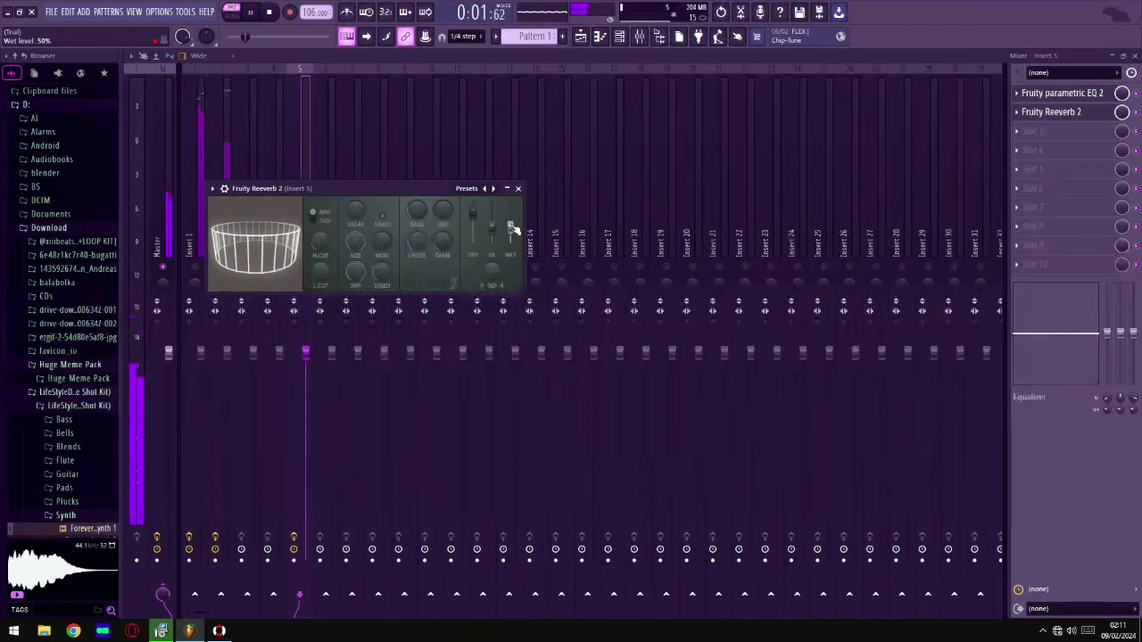
drag(473, 214, 473, 233)
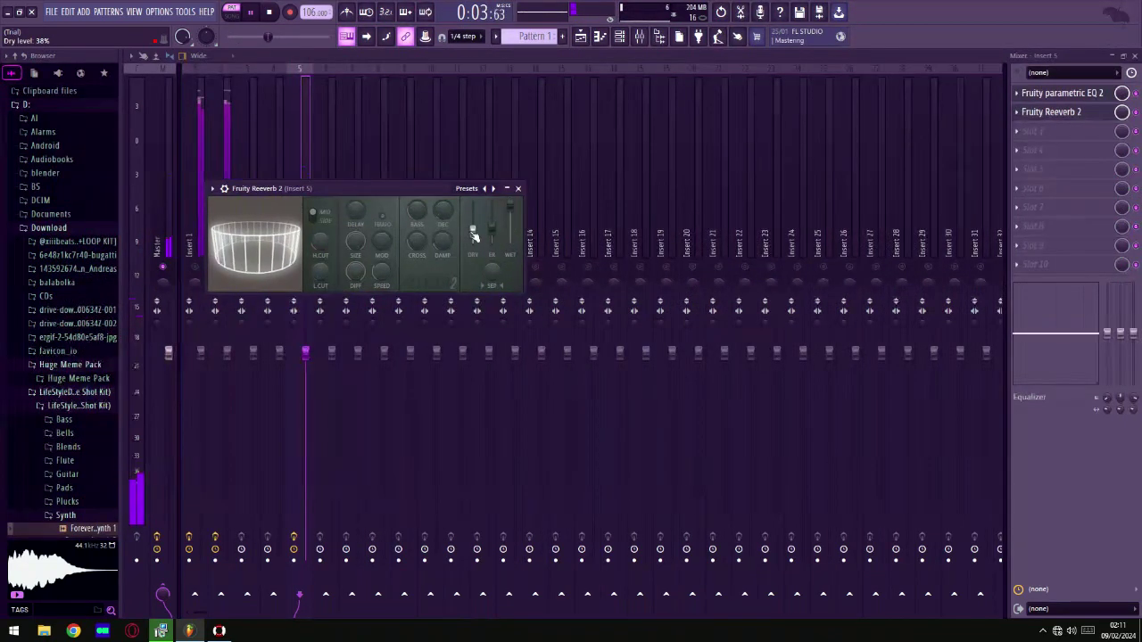
key(Escape)
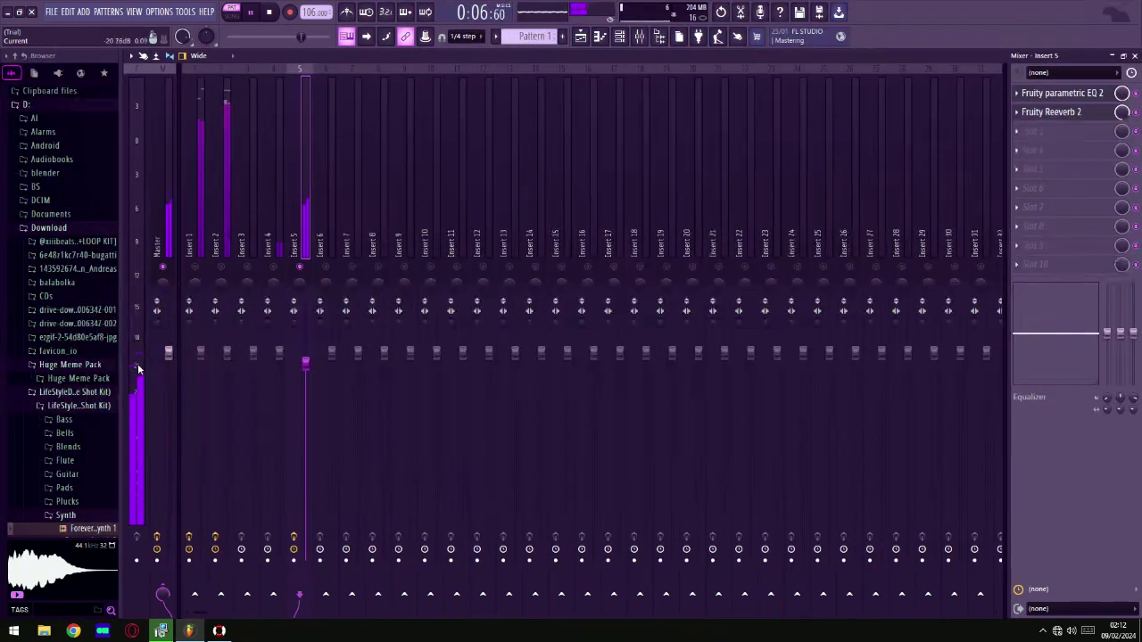
Step: Dip the mids with band 5 in Insert 5's Fruity Parametric EQ 2 and unsolo the track
click(1079, 93)
drag(379, 274, 382, 265)
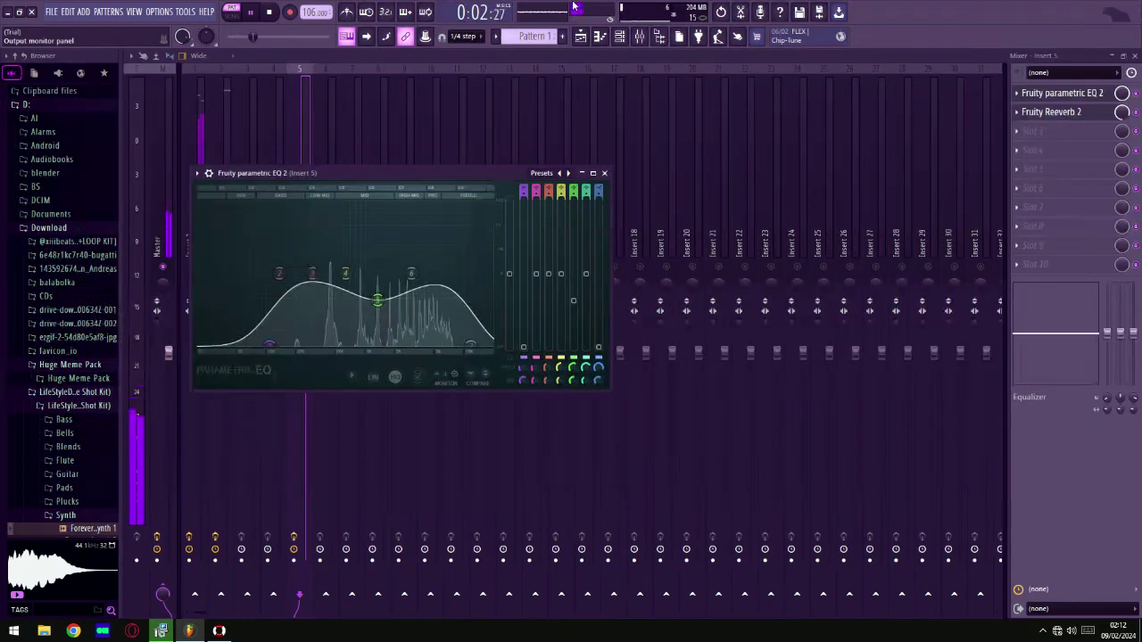
click(604, 173)
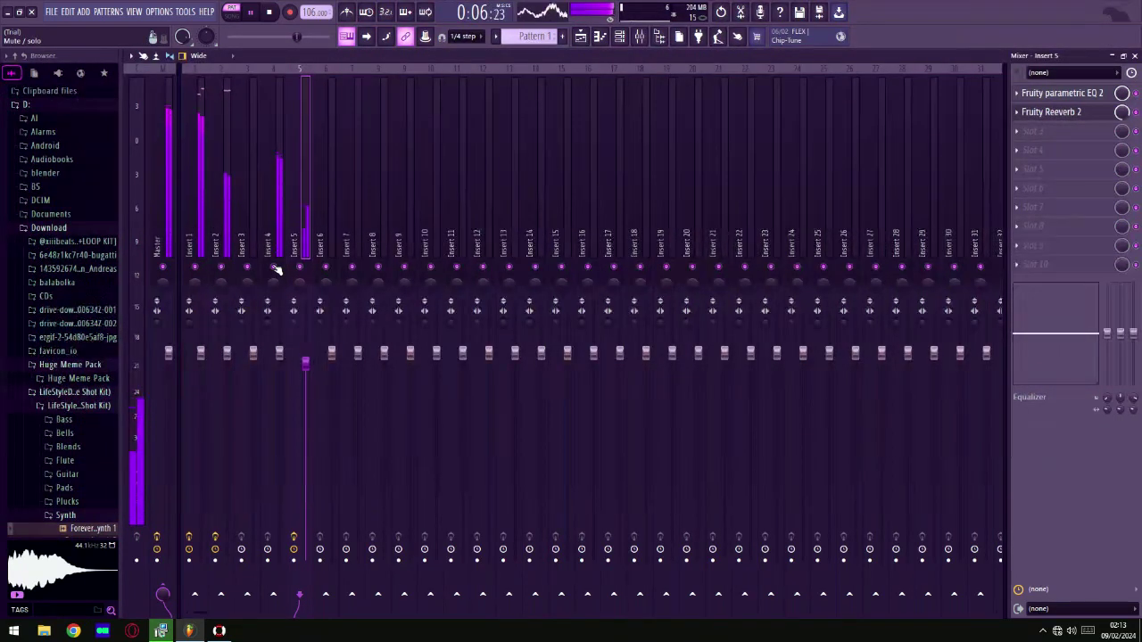
Step: Leave only Inserts 1 and 5 audible and reset Insert 5's volume fader to its default level
right_click(204, 268)
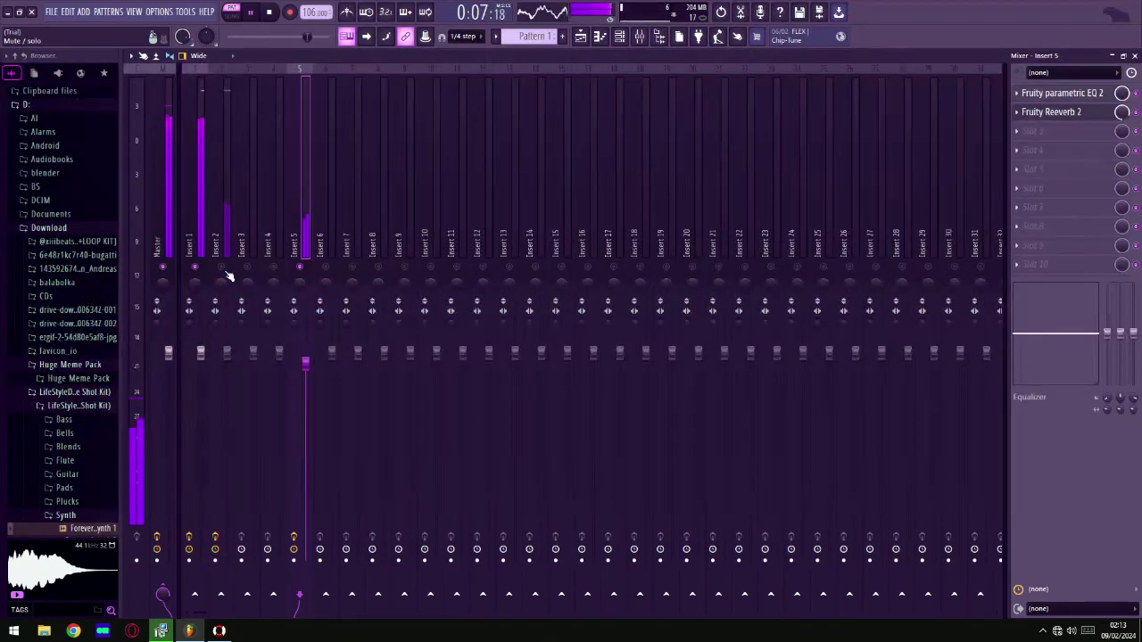
right_click(308, 365)
click(321, 369)
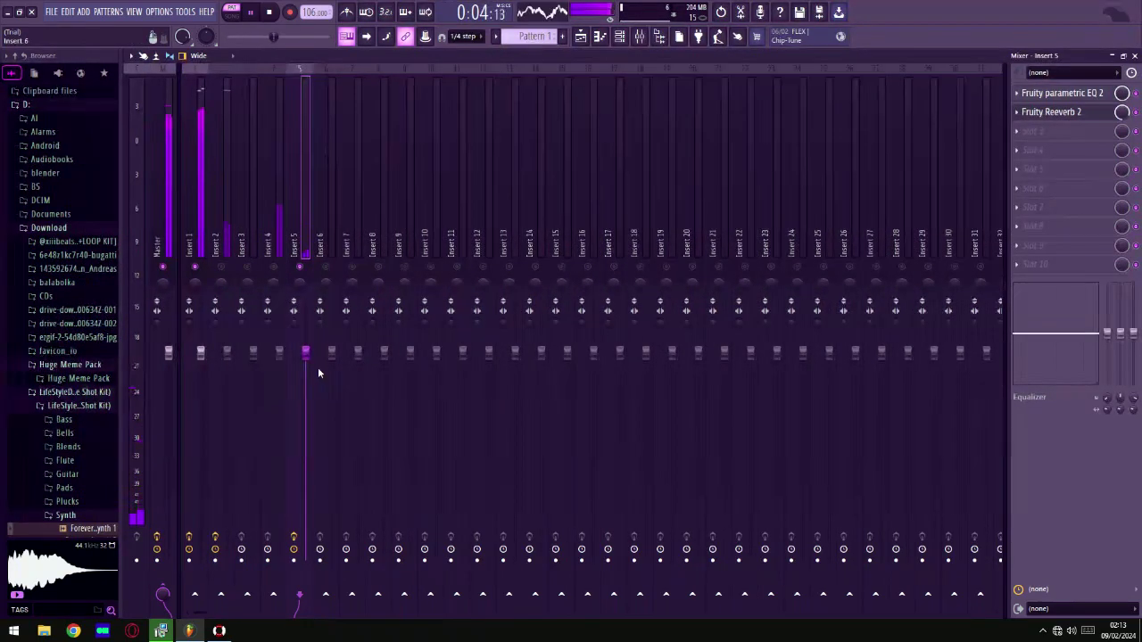
Step: Raise the overall output level in Insert 5's Fruity Parametric EQ 2 and adjust the track's stereo separation
click(1088, 98)
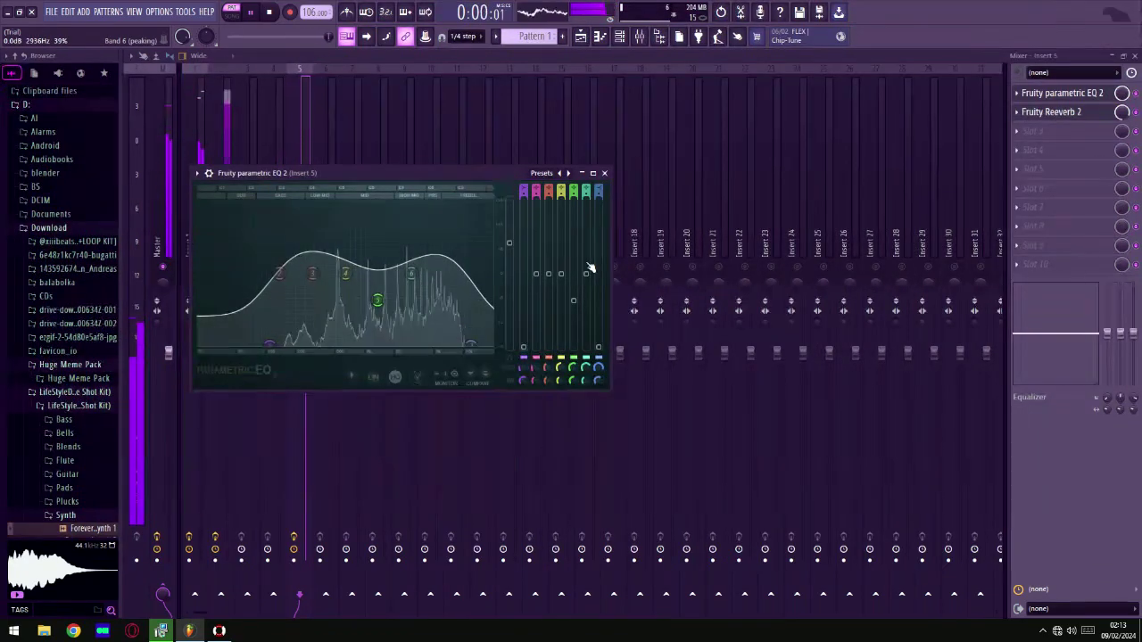
click(604, 173)
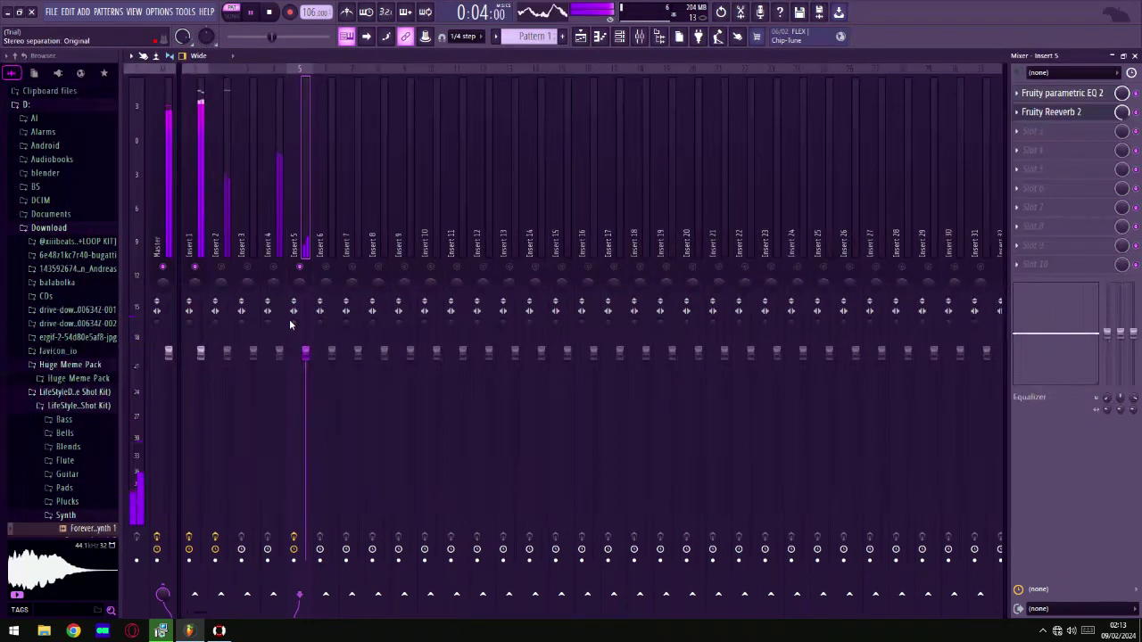
drag(291, 322, 291, 303)
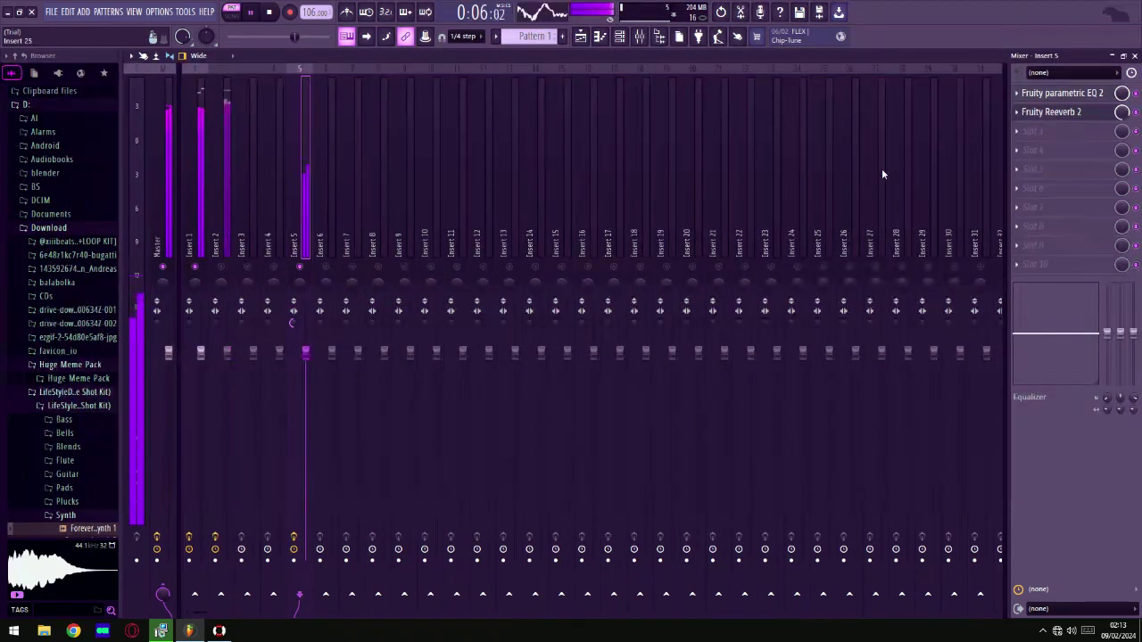
Step: Add Fruity Flanger to Insert 5's third slot, choose the Classic Deep preset and set its depth to about 5.42 ms
click(1052, 135)
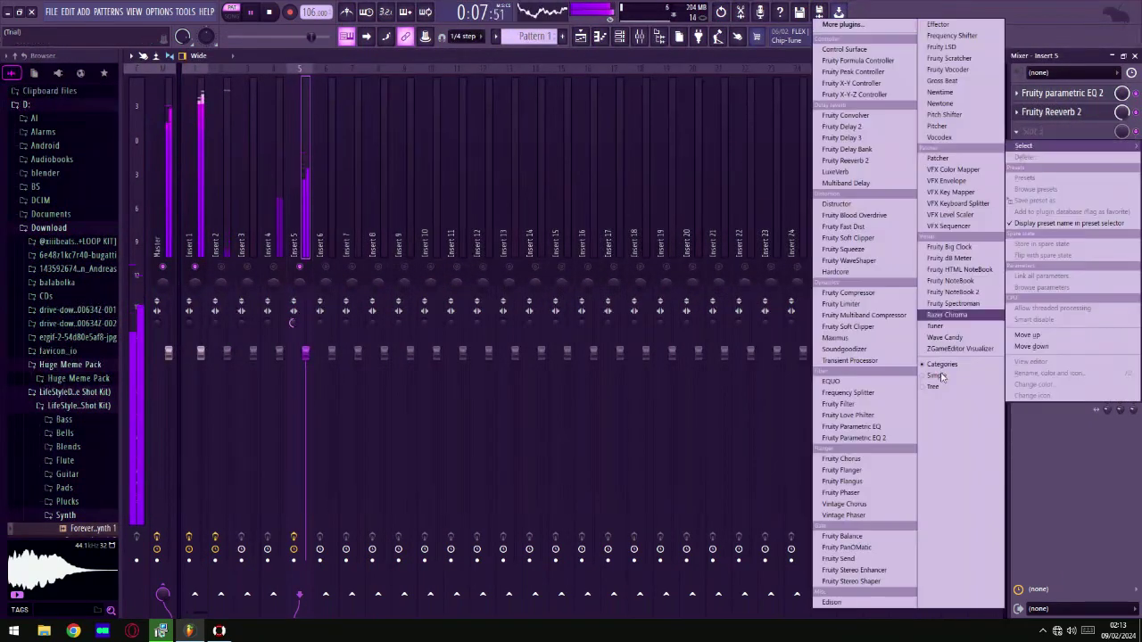
click(856, 470)
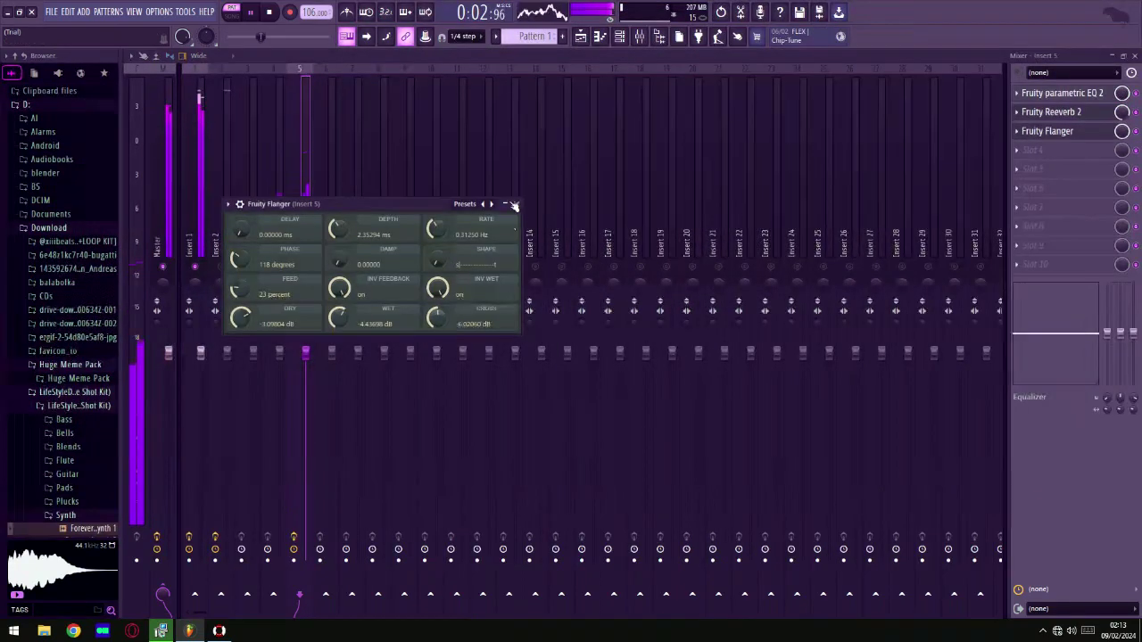
click(491, 204)
click(499, 205)
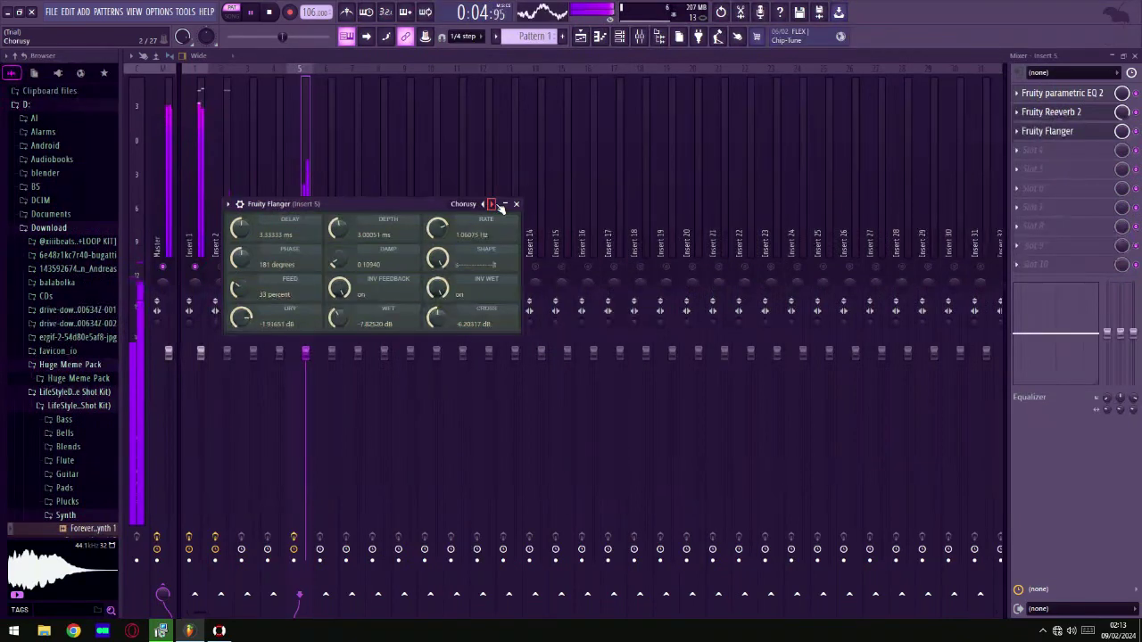
click(499, 205)
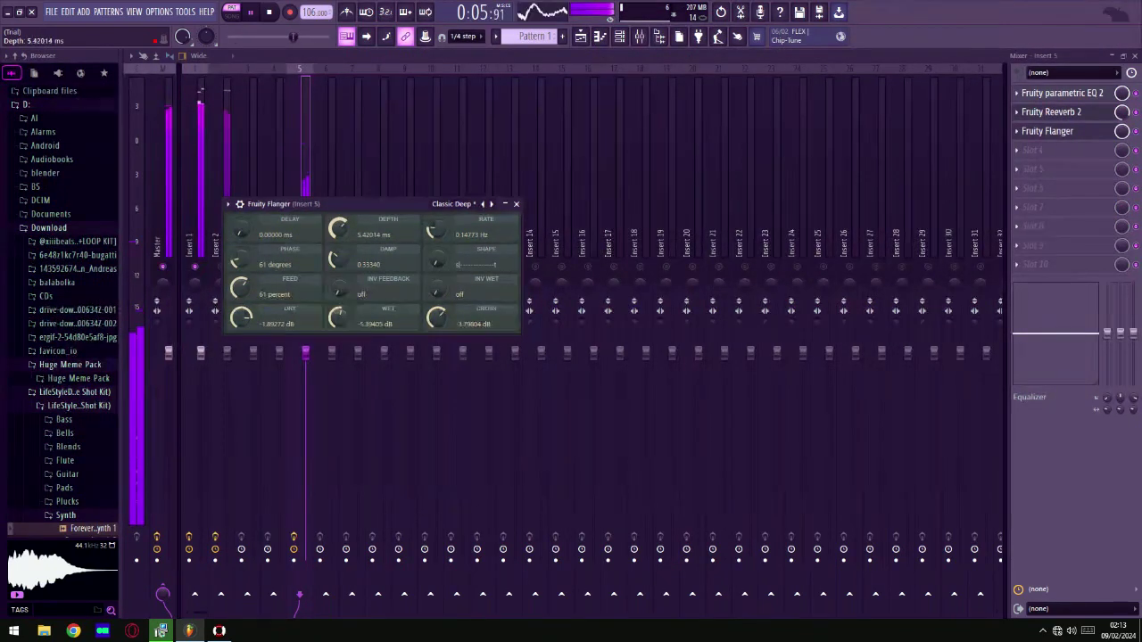
Step: Add Fruity Flangus to Insert 5's fourth slot and load its Surround flanger preset
click(1056, 150)
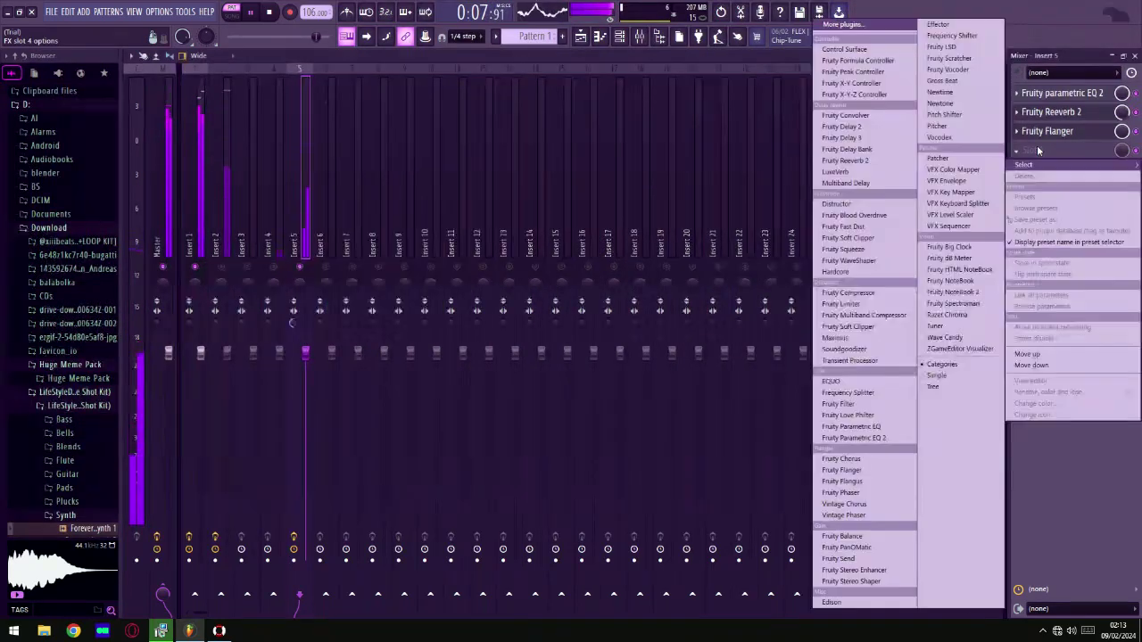
click(874, 474)
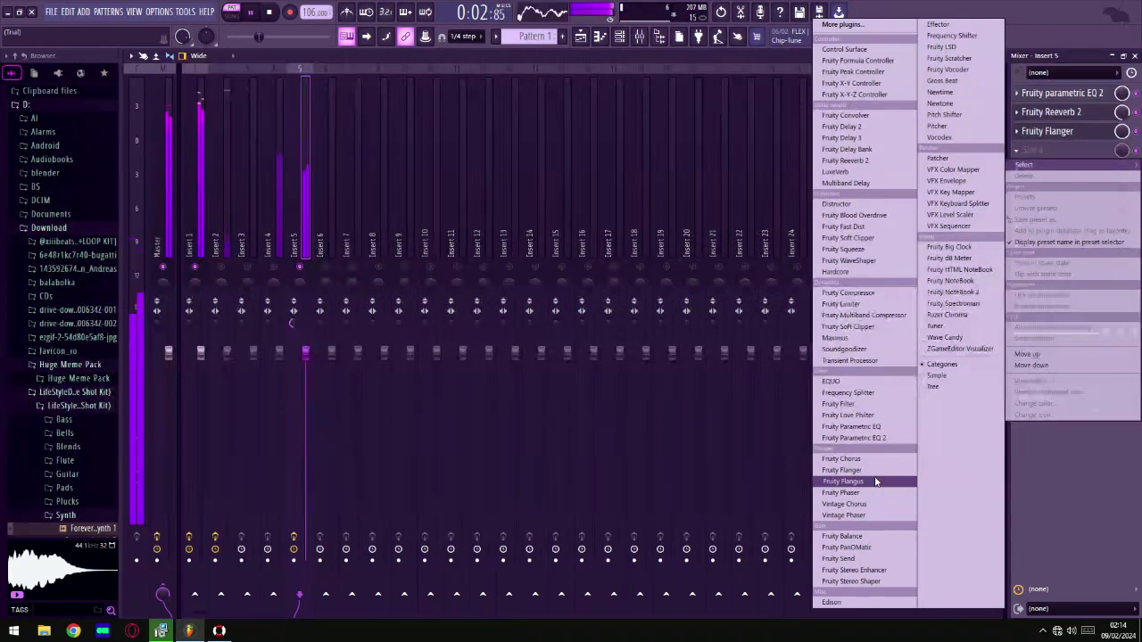
click(875, 482)
click(412, 221)
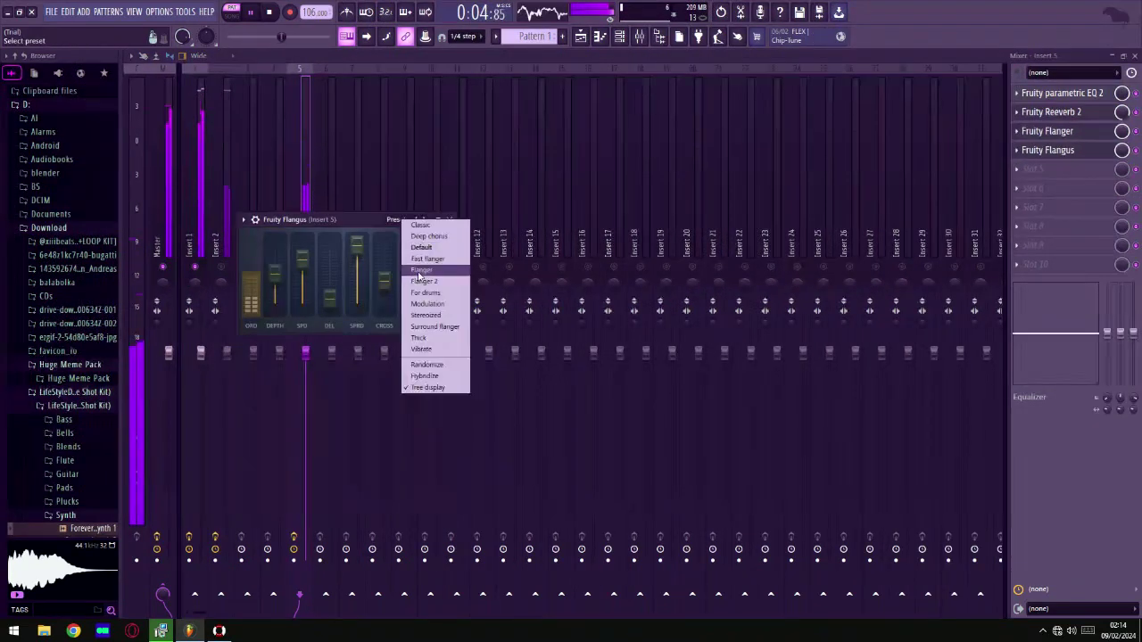
click(426, 327)
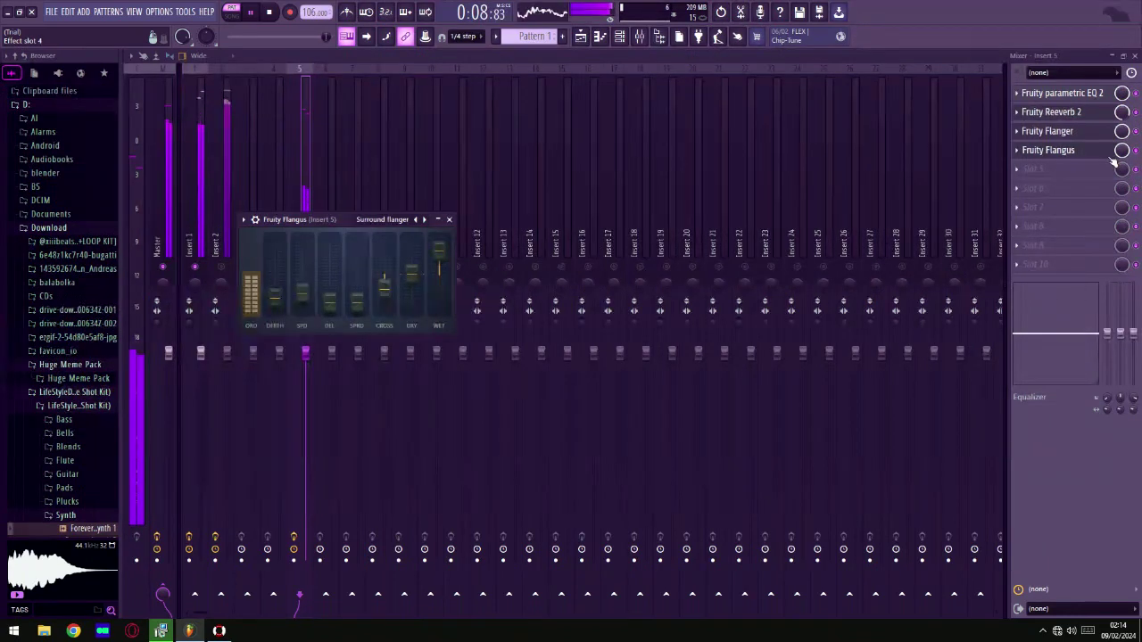
Step: Reduce Fruity Flangus's mix level on Insert 5, close its window and lower the track's volume fader slightly
drag(1121, 150, 1121, 165)
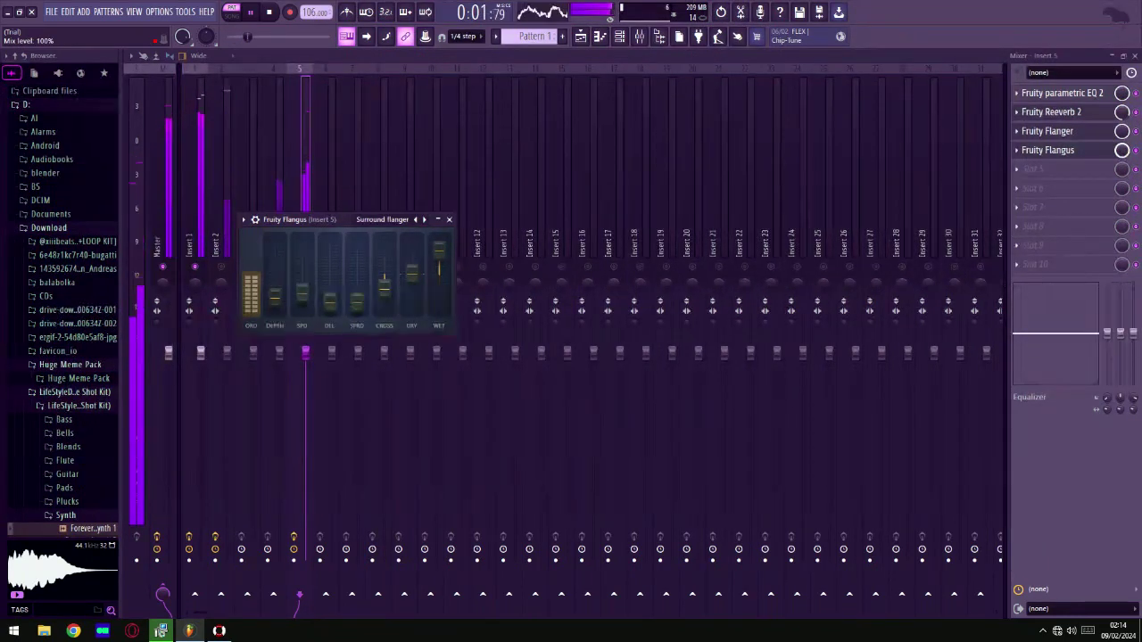
click(1048, 150)
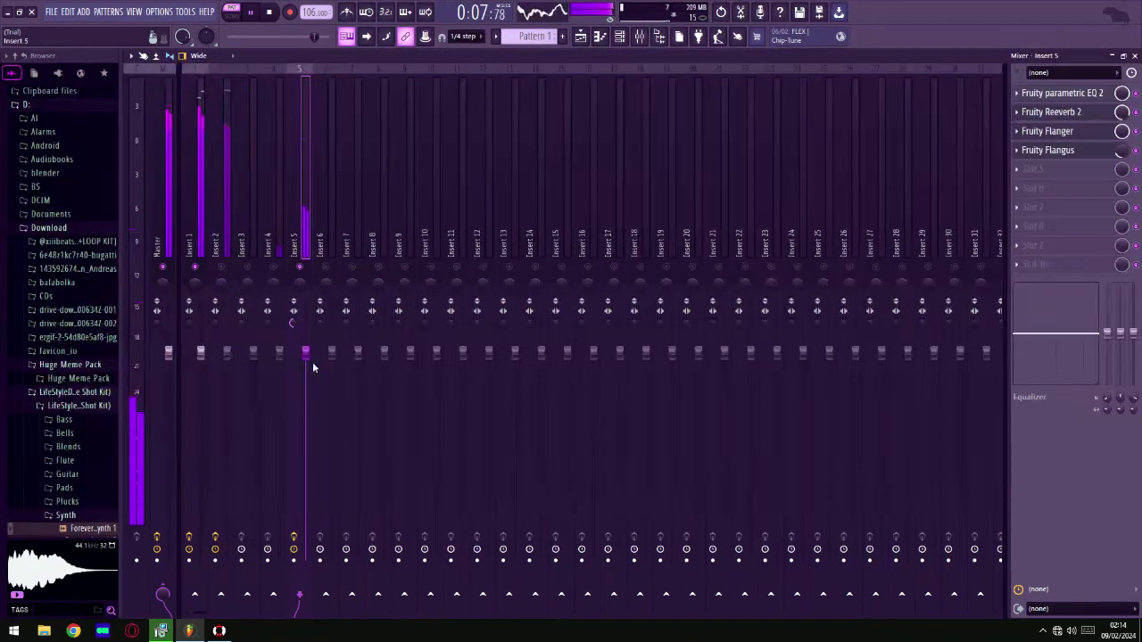
drag(305, 368, 305, 376)
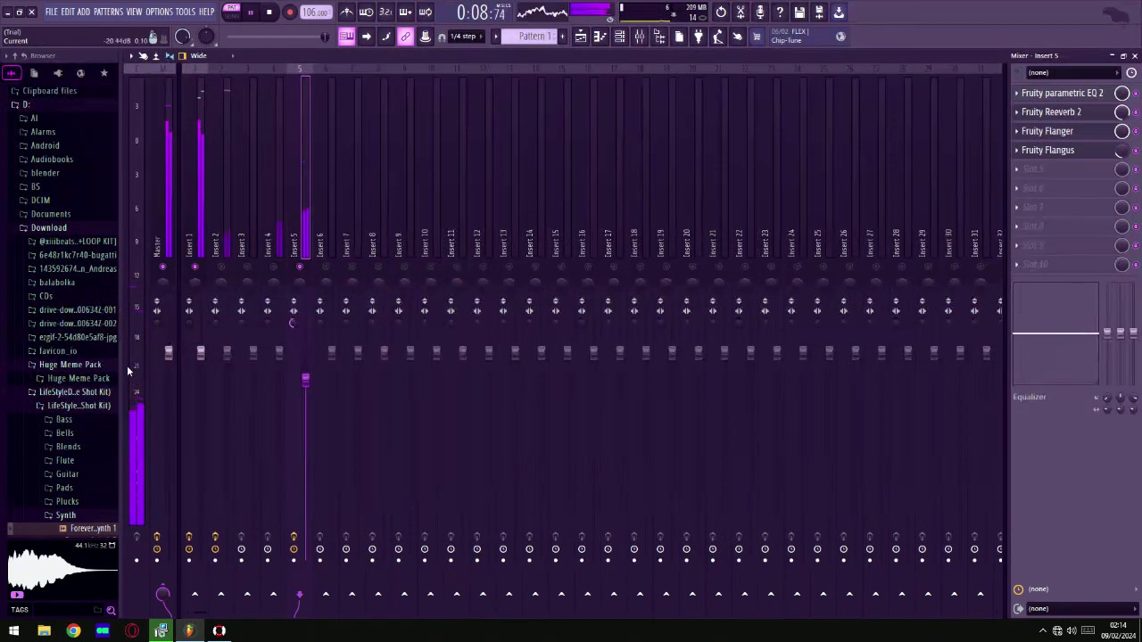
Step: Add Fruity Parametric EQ 2 to Insert 4, cutting the lows with band 1 and top end with band 7, and boosting the mids with band 4
click(271, 249)
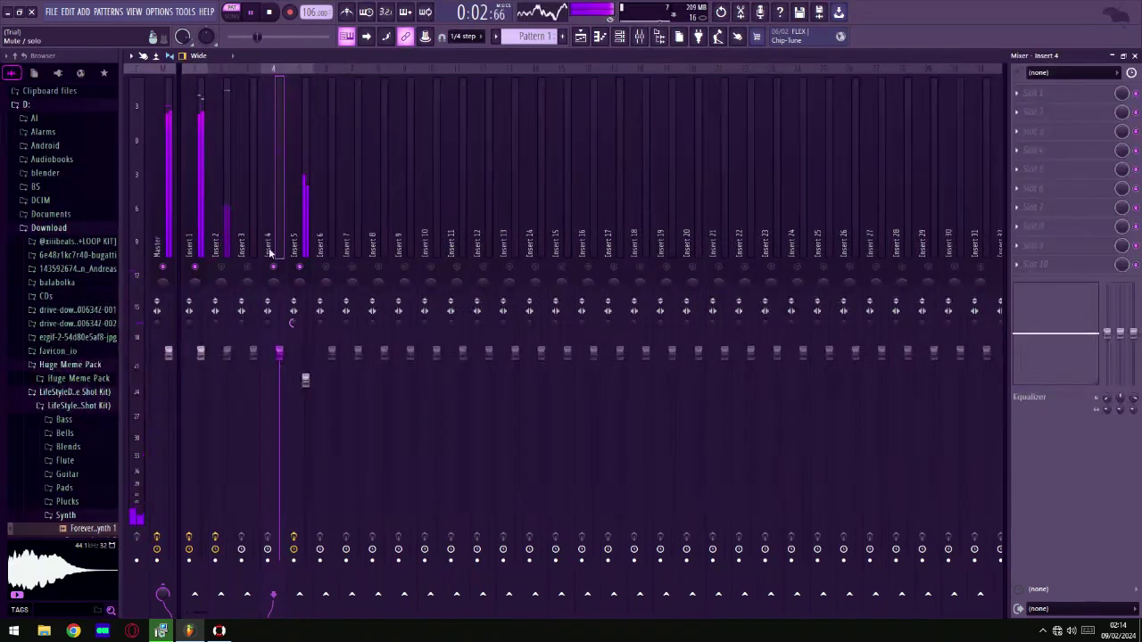
click(1069, 98)
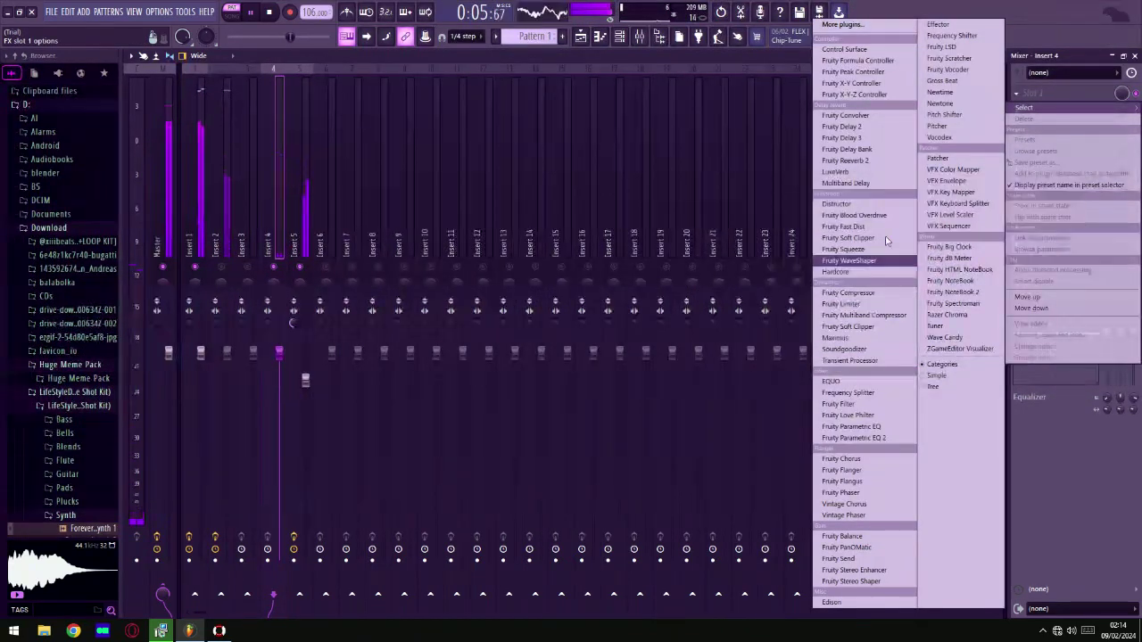
click(853, 437)
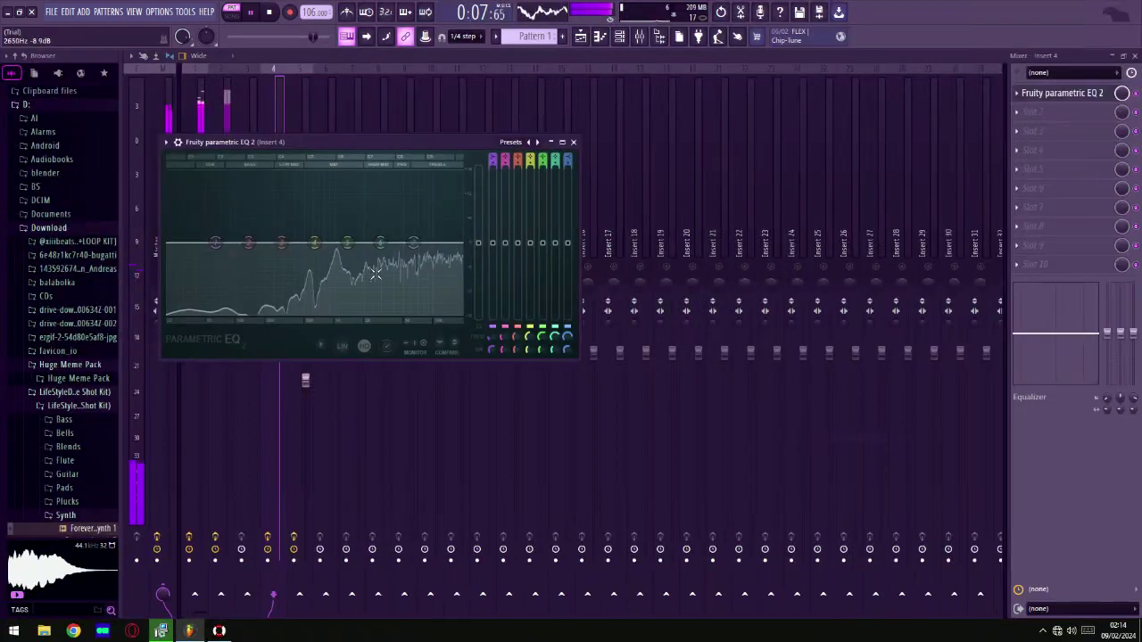
drag(414, 244, 462, 284)
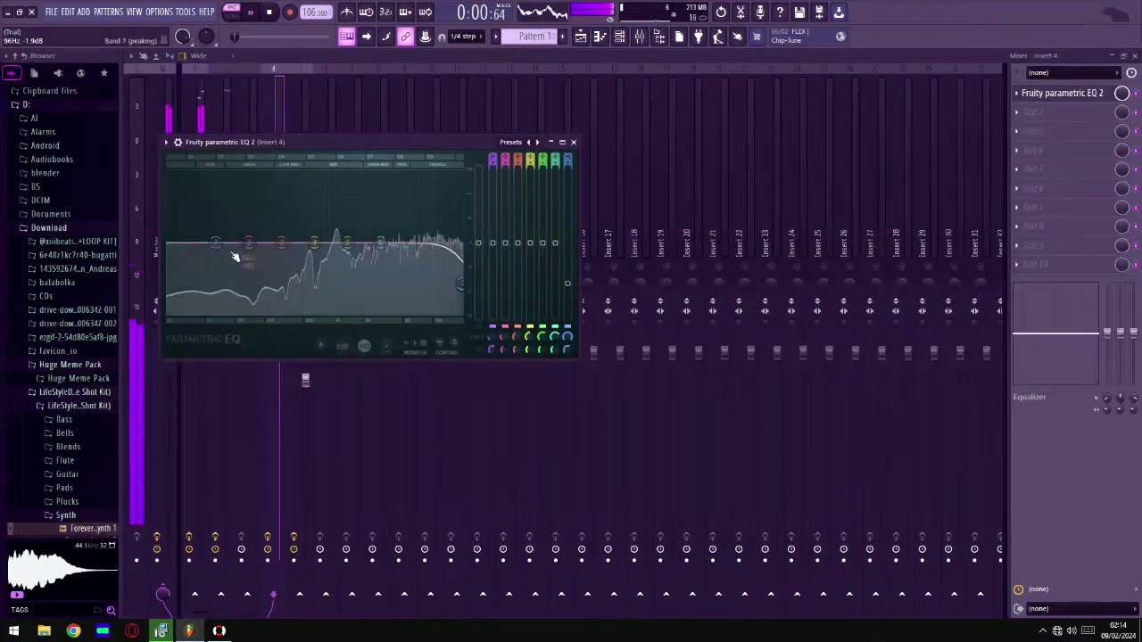
drag(216, 243, 299, 309)
drag(314, 243, 327, 198)
click(573, 142)
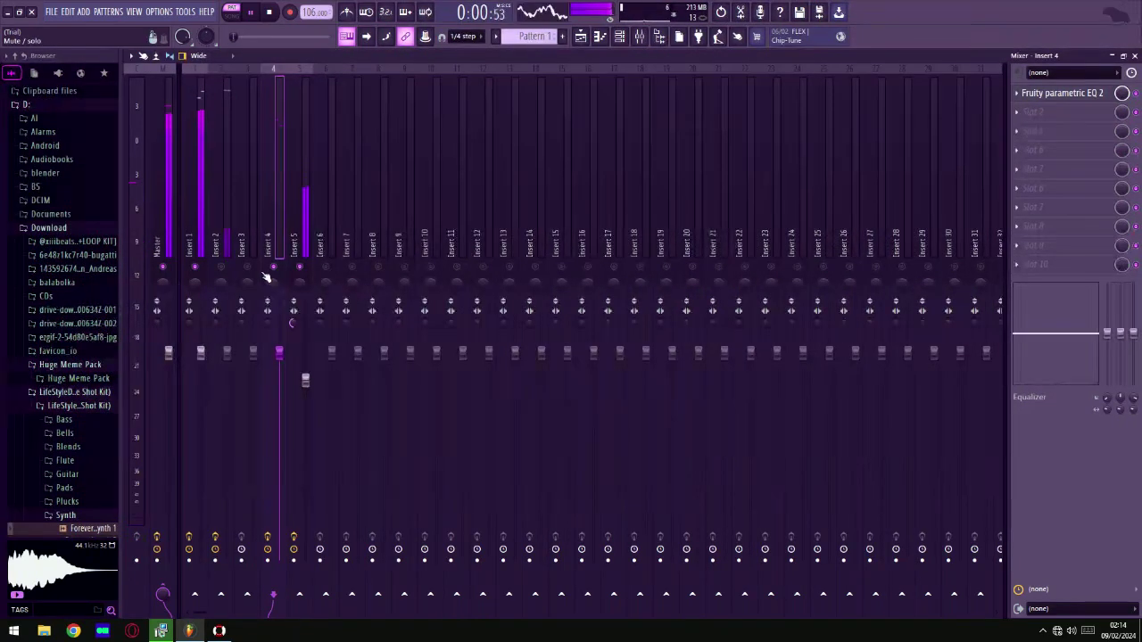
Step: Place Vibe hits on the tenth step of bars 1 and 3 in the channel rack, auditioning the pattern
click(620, 36)
key(space)
key(space)
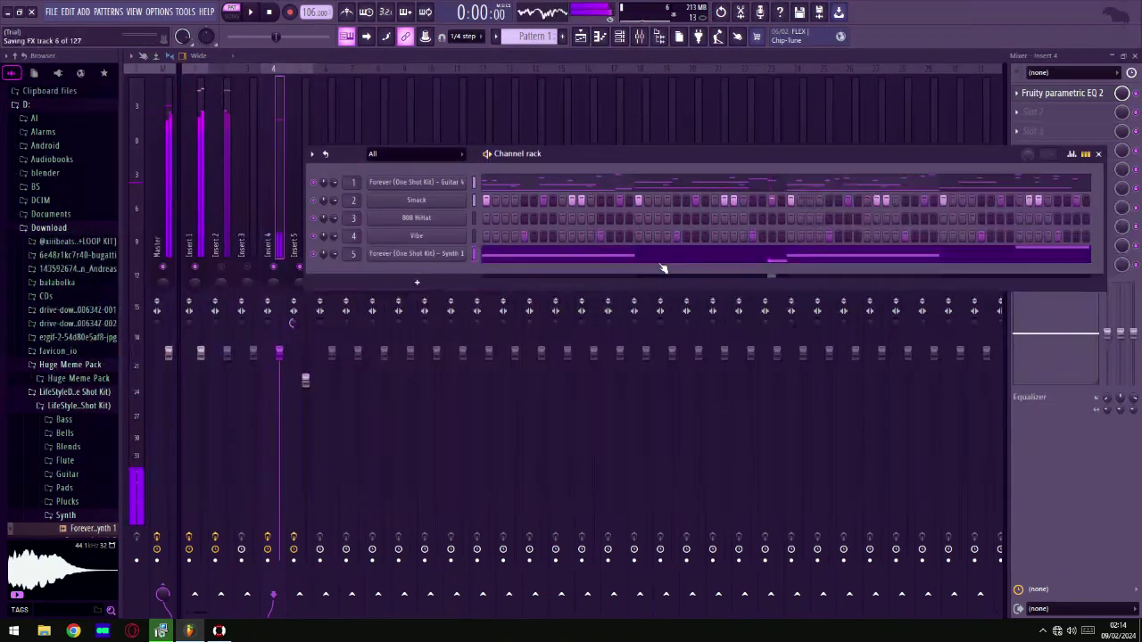
key(space)
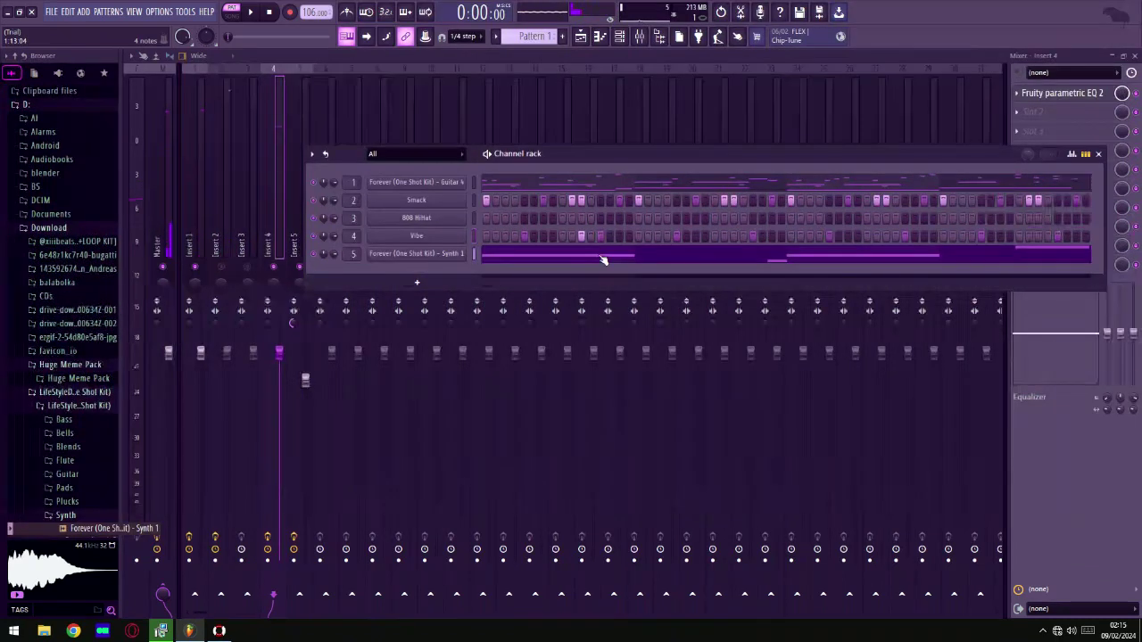
key(space)
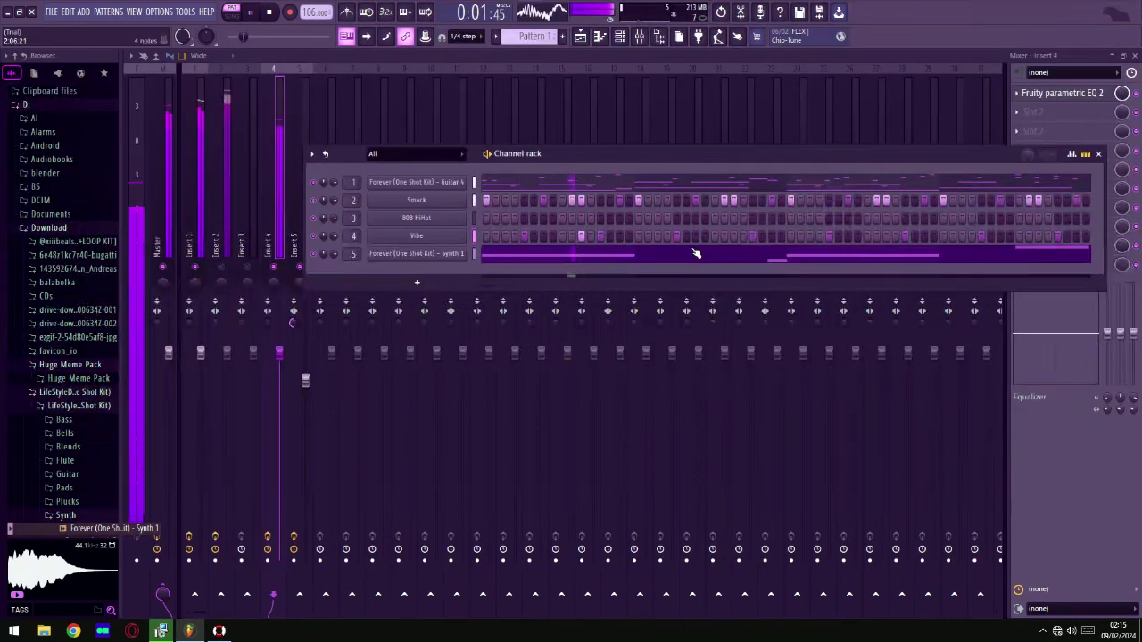
key(space)
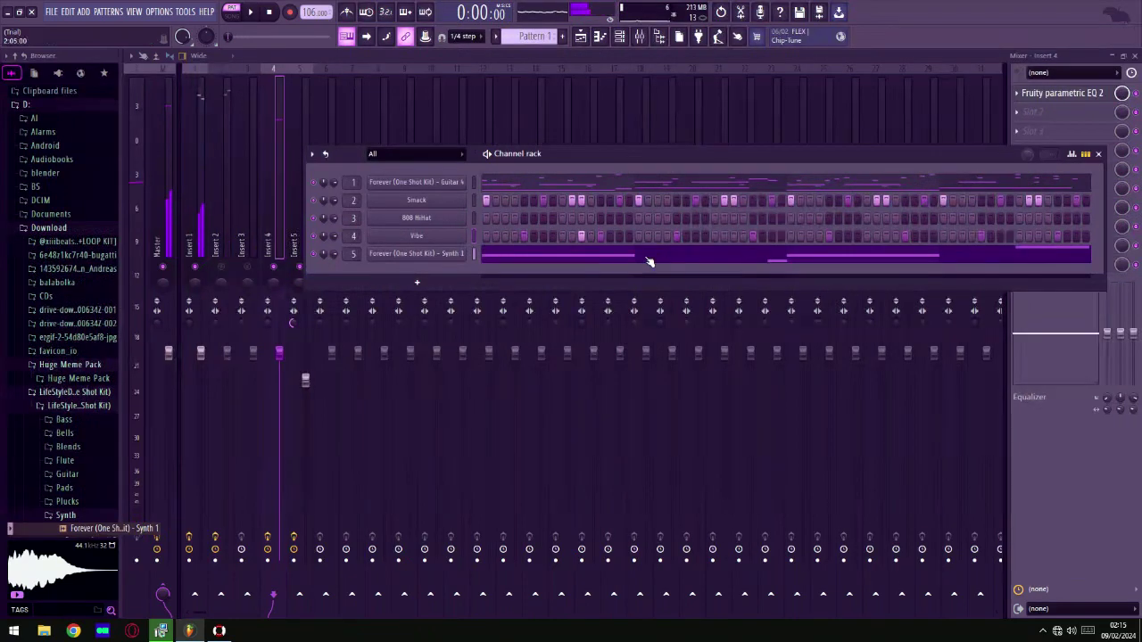
click(573, 236)
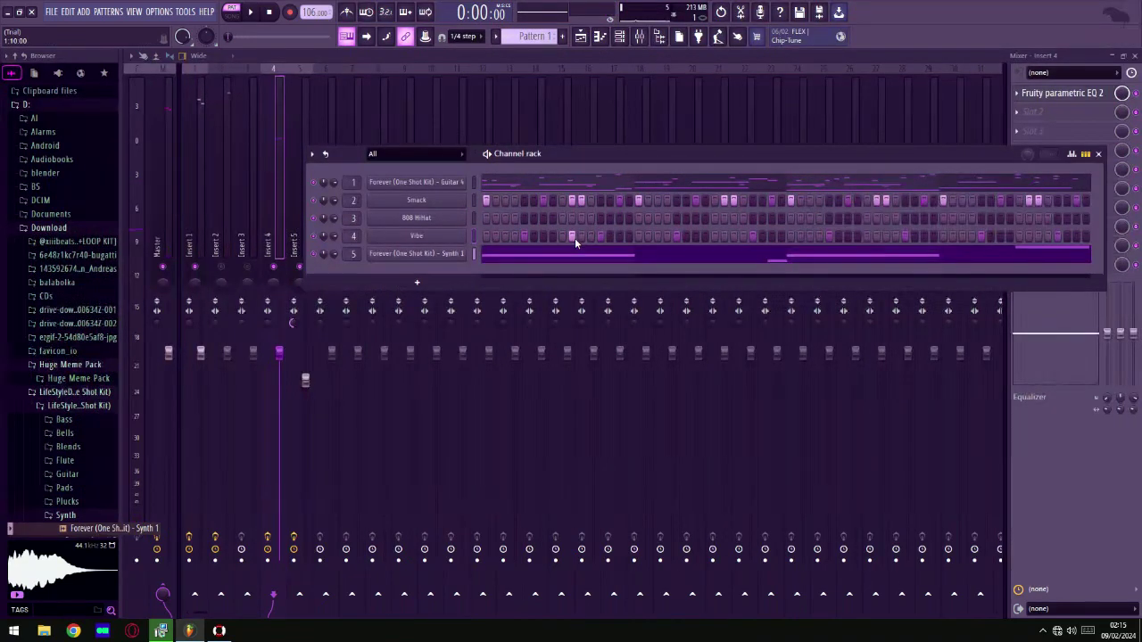
key(space)
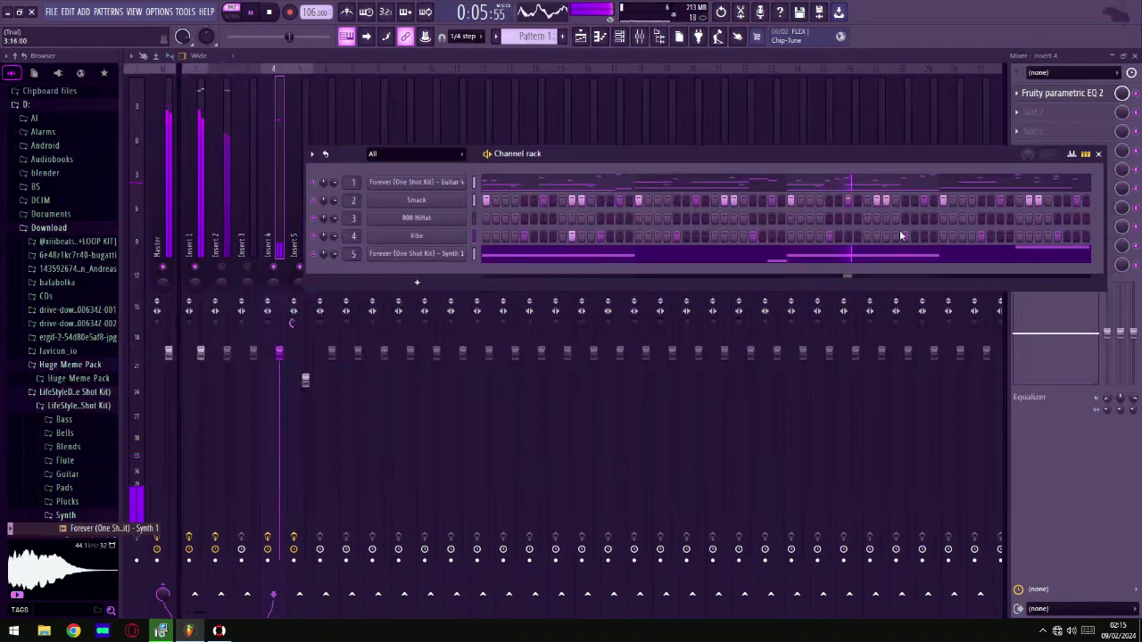
click(874, 236)
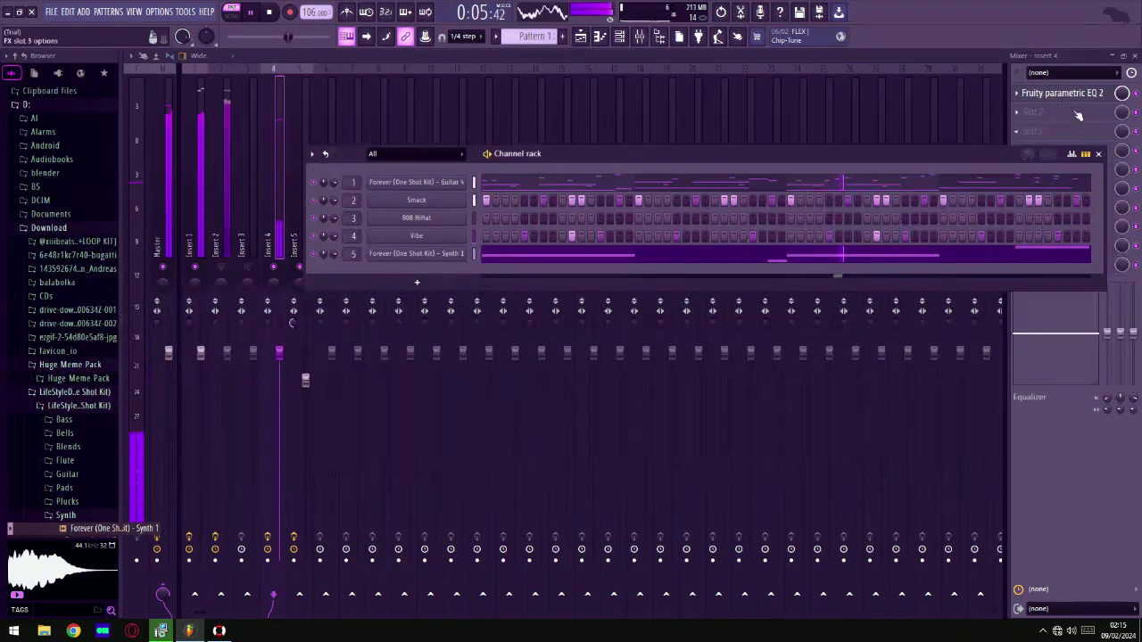
key(F6)
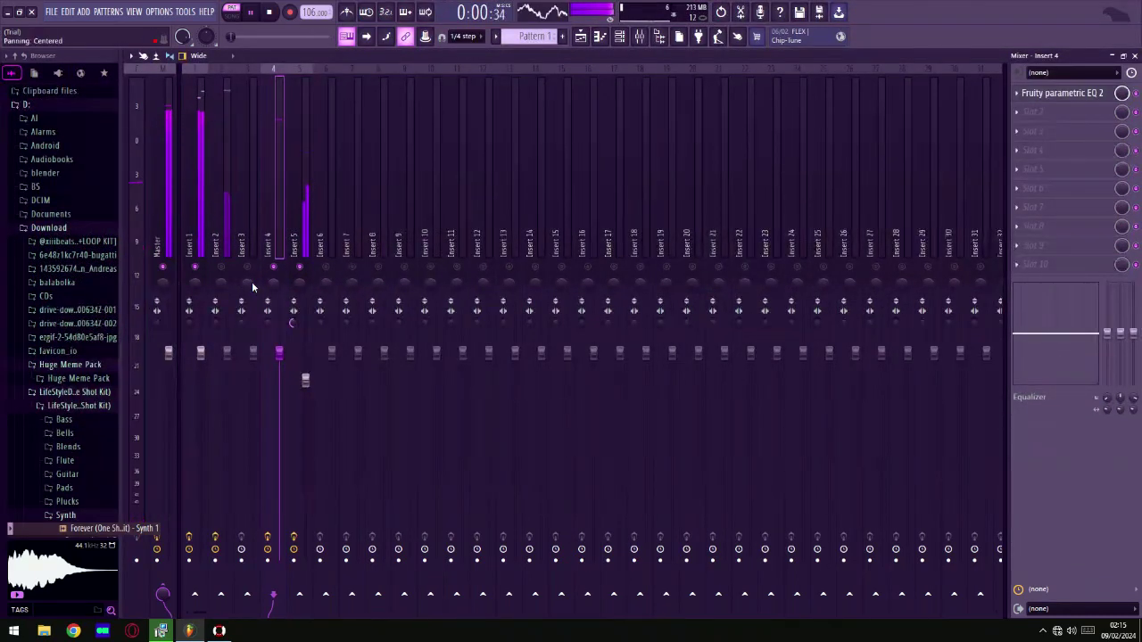
Step: Solo Insert 2 and replace its existing Fruity Parametric EQ 2 with a fresh instance in the first slot
click(227, 273)
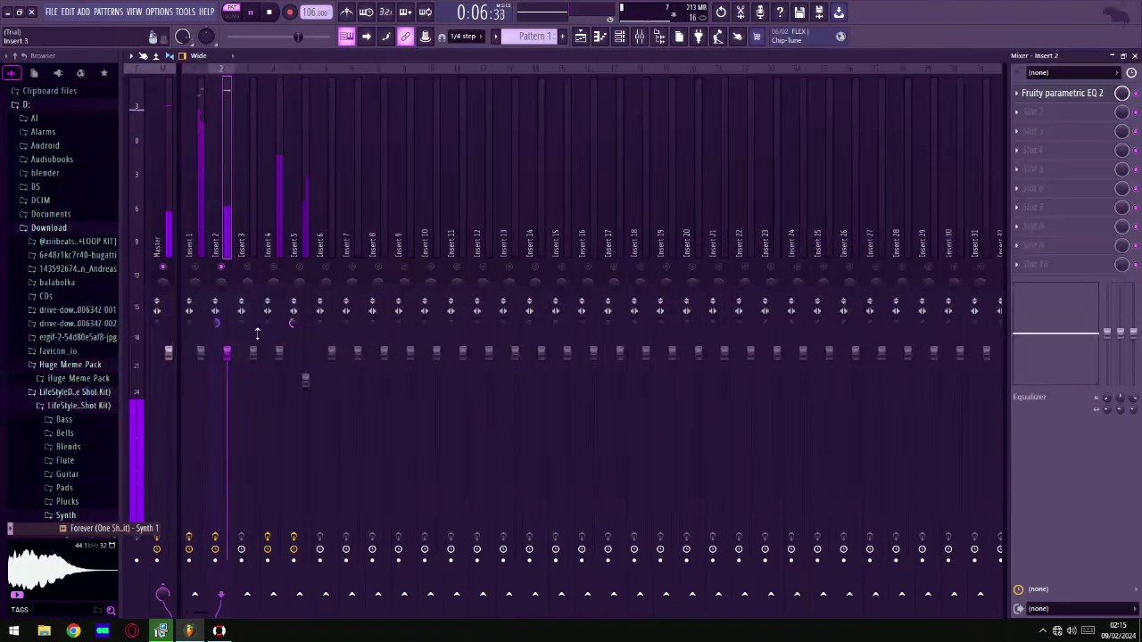
click(1062, 94)
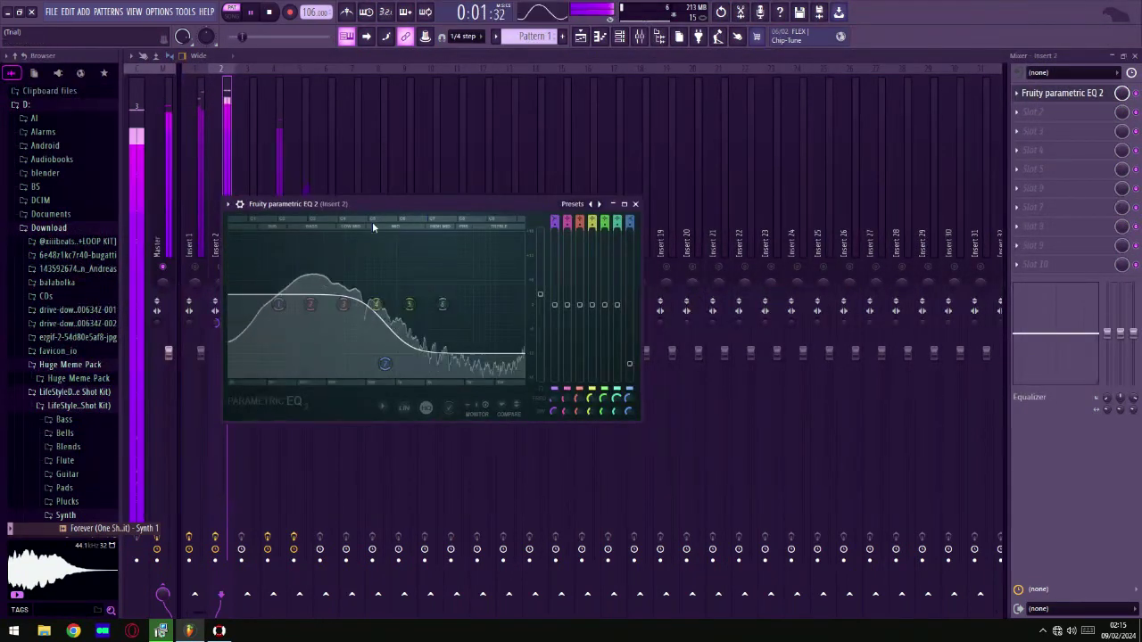
click(636, 204)
right_click(1044, 94)
click(1034, 119)
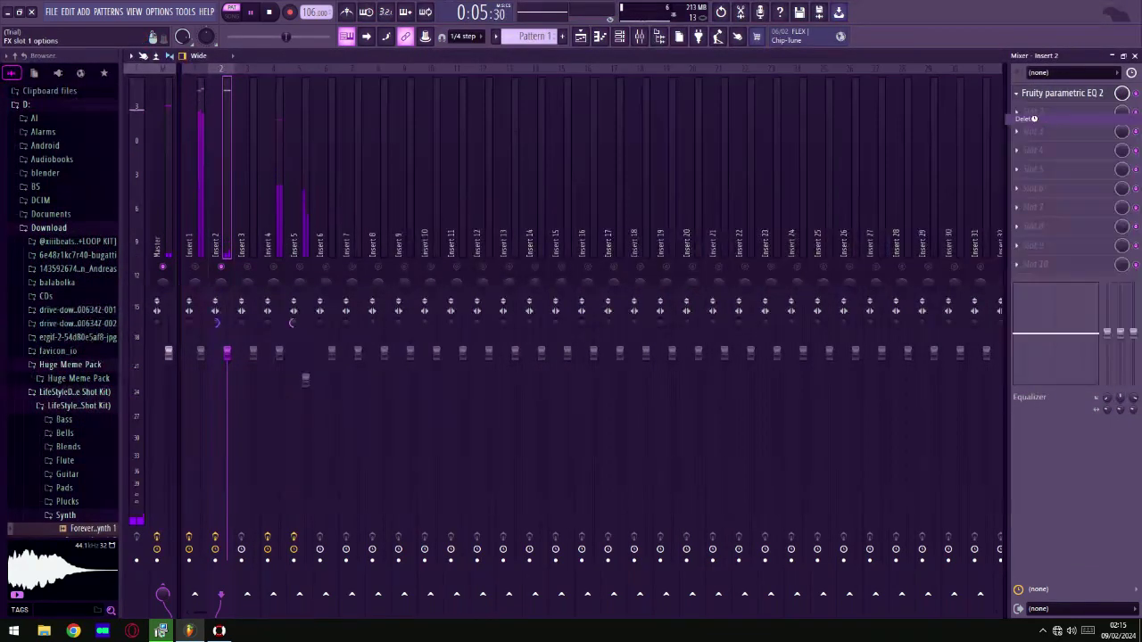
right_click(1040, 94)
click(855, 438)
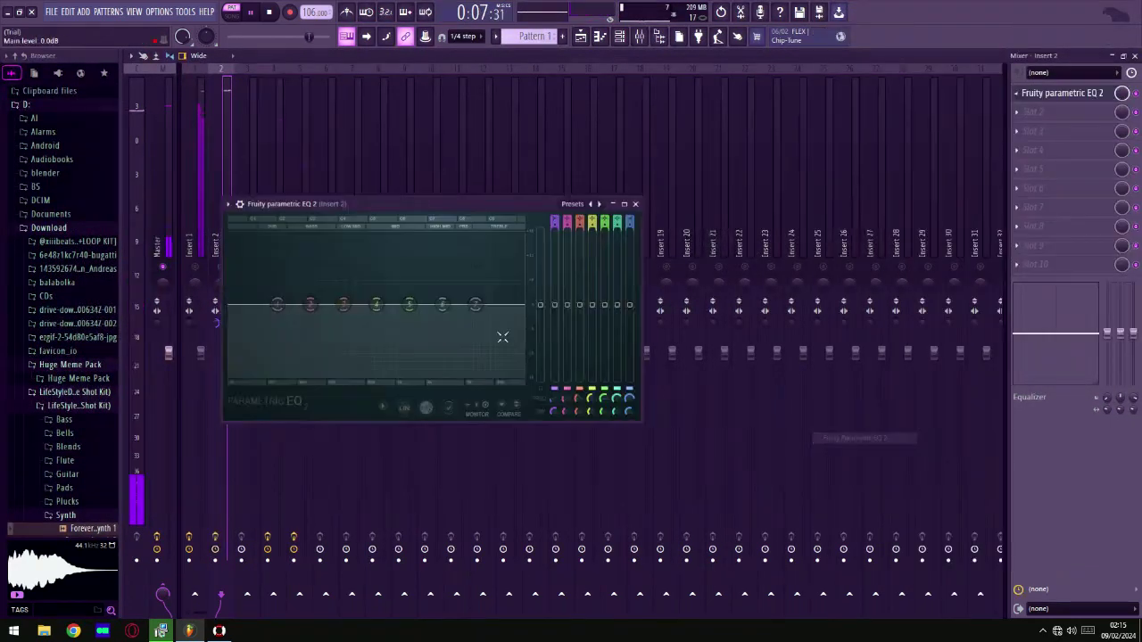
Step: Cut Insert 2's lowest frequencies with EQ band 1 around 26 Hz and raise the EQ's main output level
drag(277, 305, 238, 310)
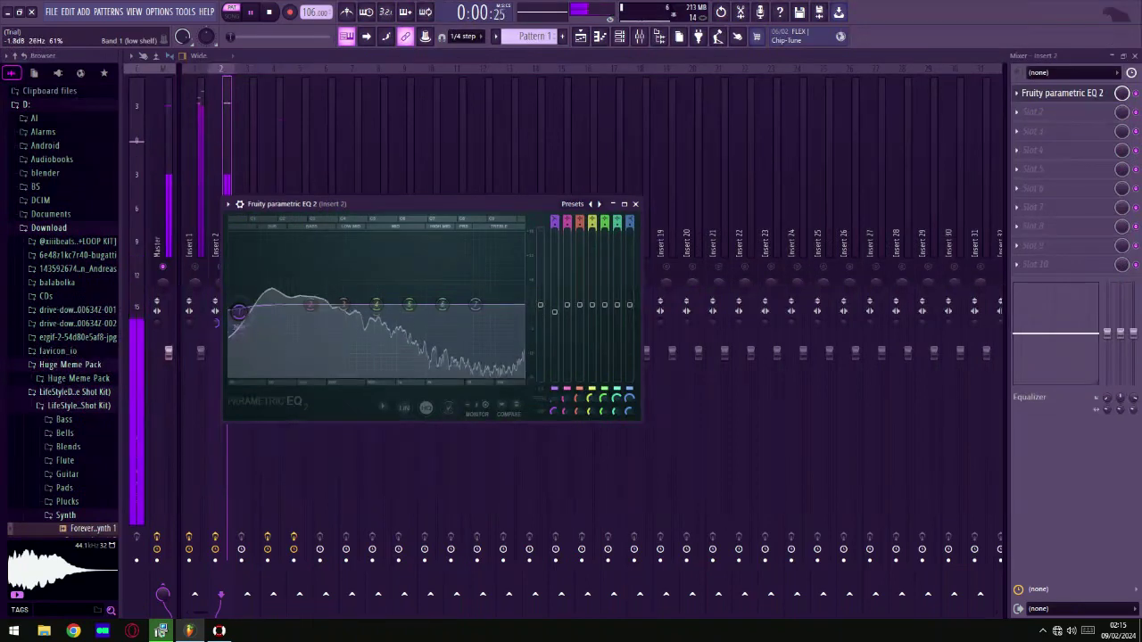
scroll(241, 314, down, 5)
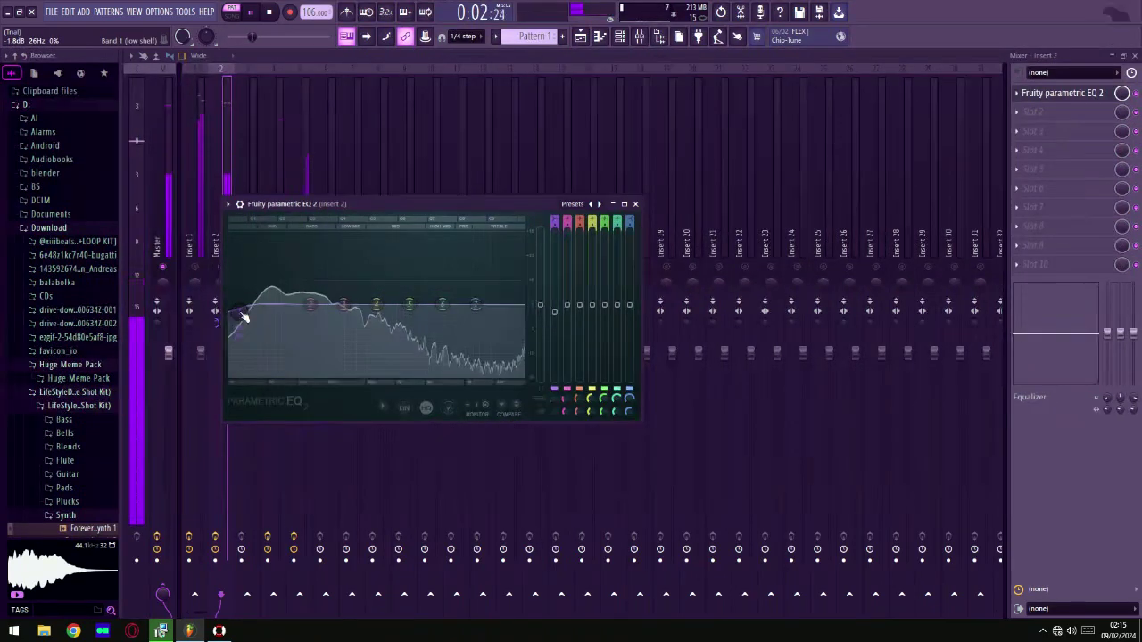
scroll(242, 317, up, 5)
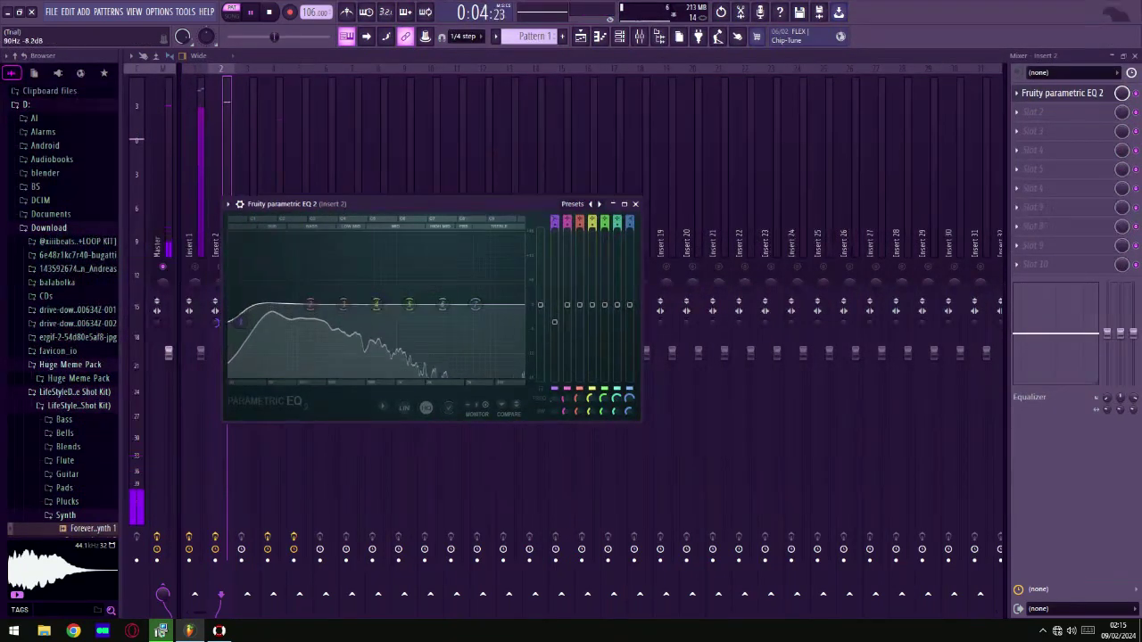
drag(540, 305, 539, 288)
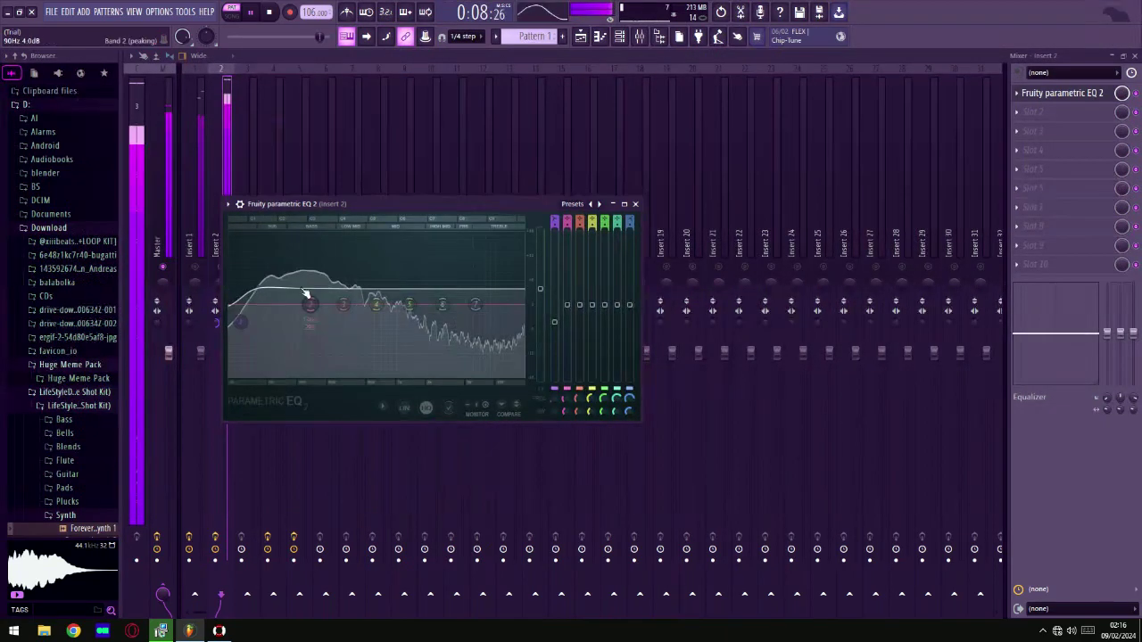
Step: Dip bands 3 and 4 in Insert 2's EQ, then boost band 6 about 2.2 dB at 6054 Hz with a narrower bandwidth
scroll(355, 325, down, 2)
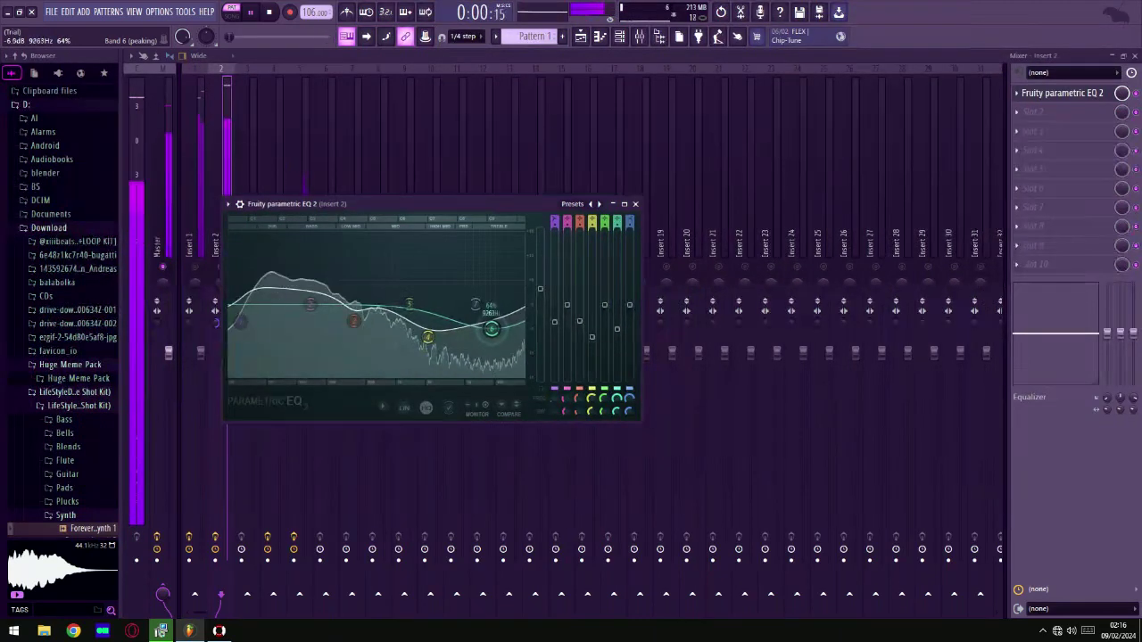
drag(478, 337, 472, 302)
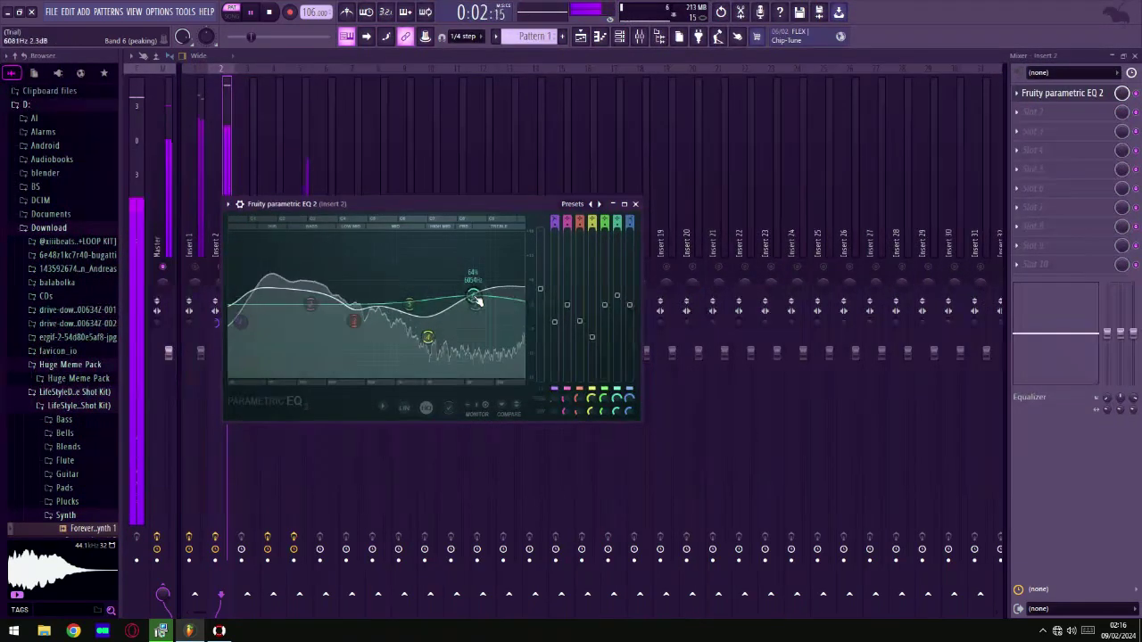
scroll(477, 301, down, 8)
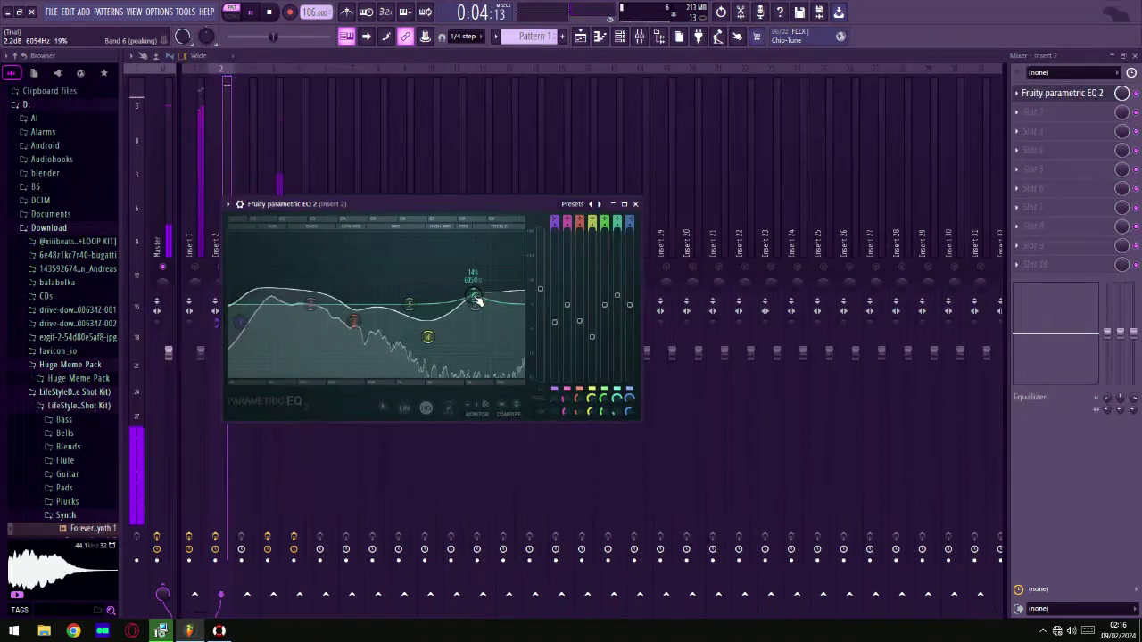
Step: Shift band 7 of Insert 2's EQ to a higher frequency with a slight boost, close the EQ and unsolo the track
drag(474, 296, 505, 295)
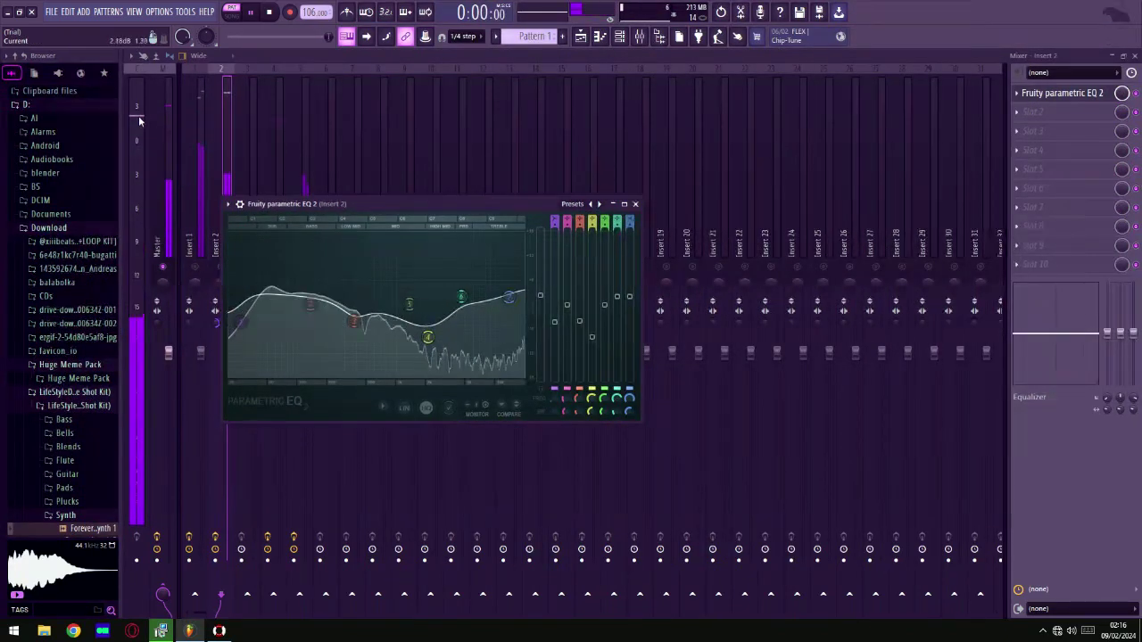
click(635, 203)
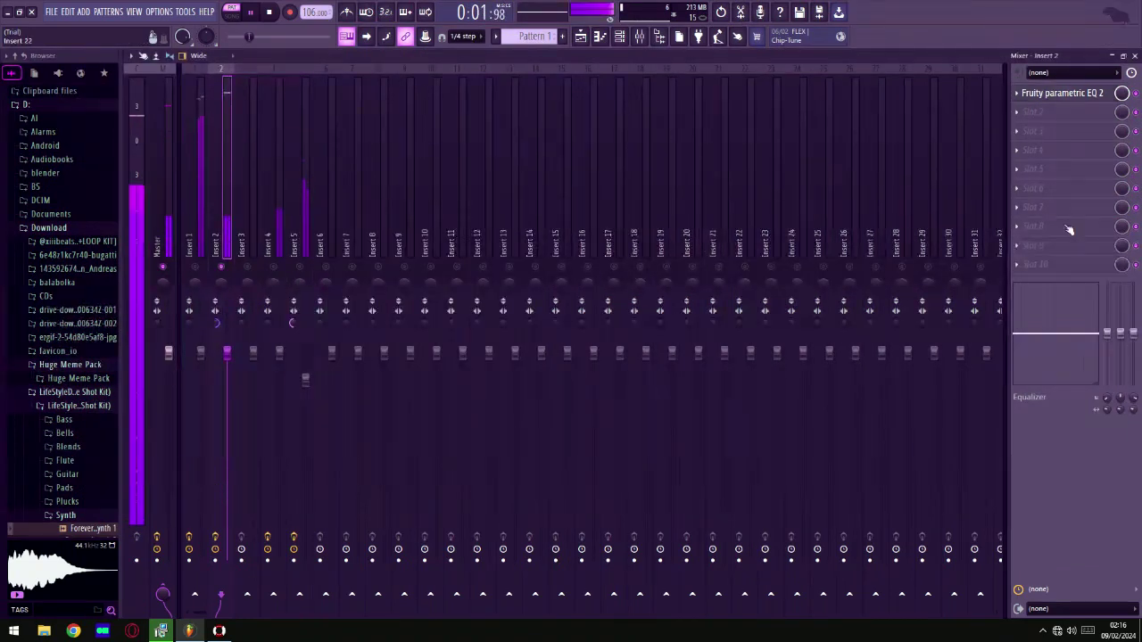
click(1066, 112)
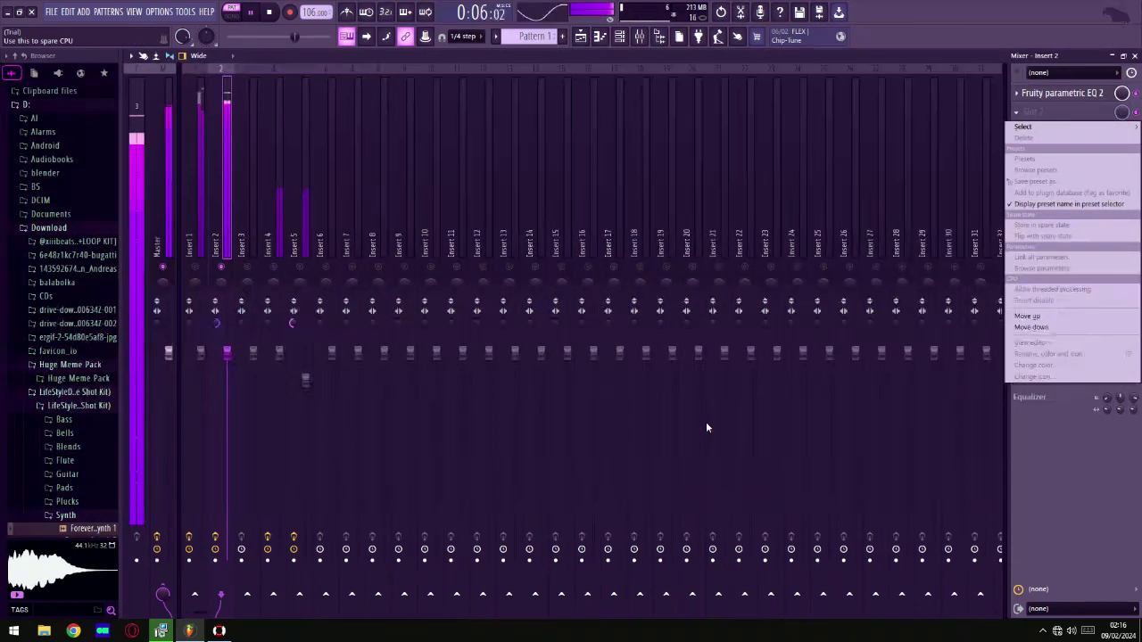
click(227, 268)
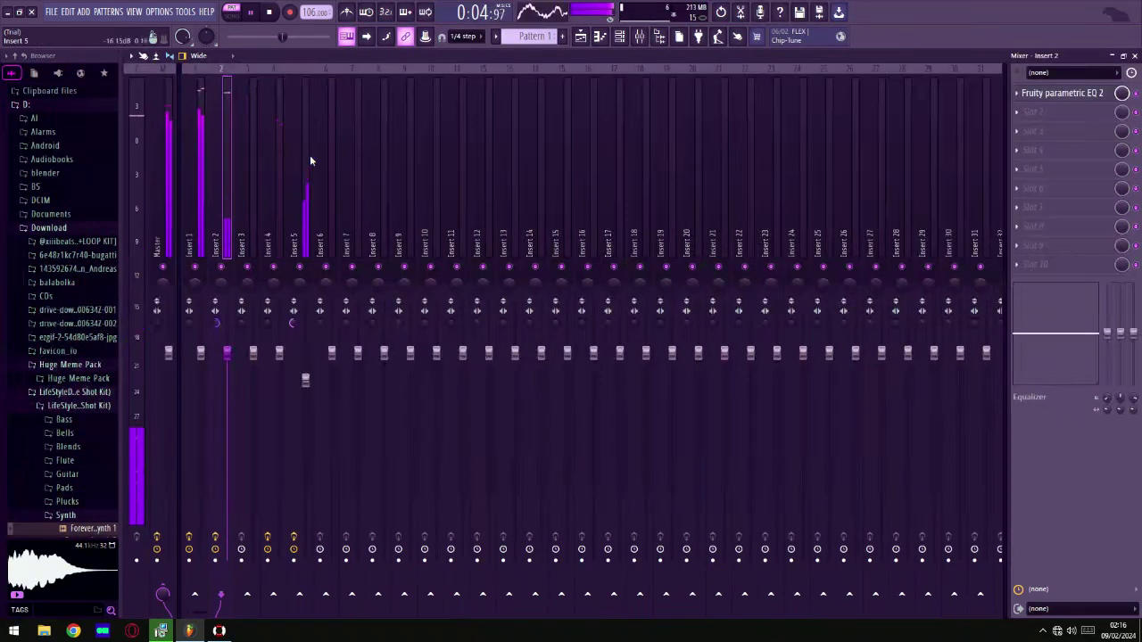
Step: Load Maximus into Insert 2's second effect slot and replace it with a fresh Maximus instance
click(1061, 113)
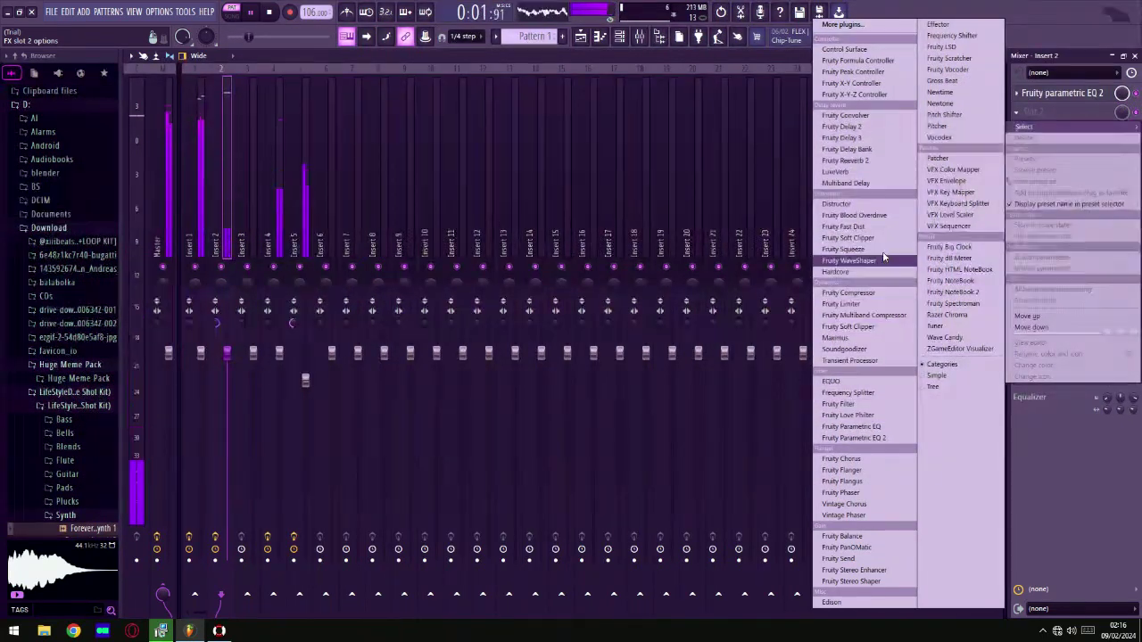
click(836, 337)
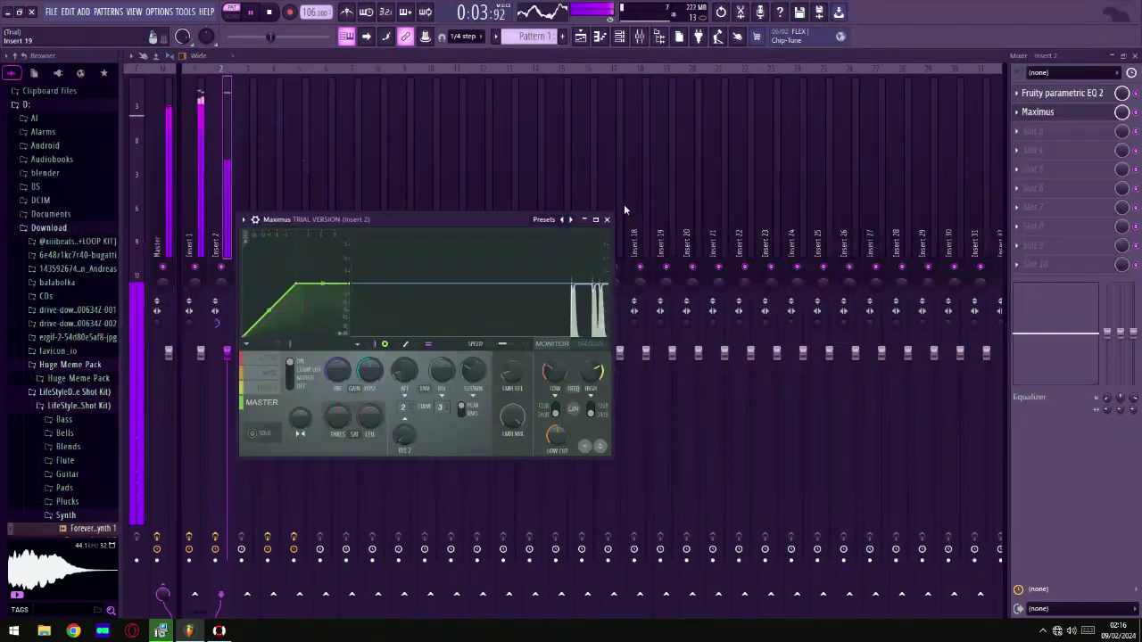
click(606, 219)
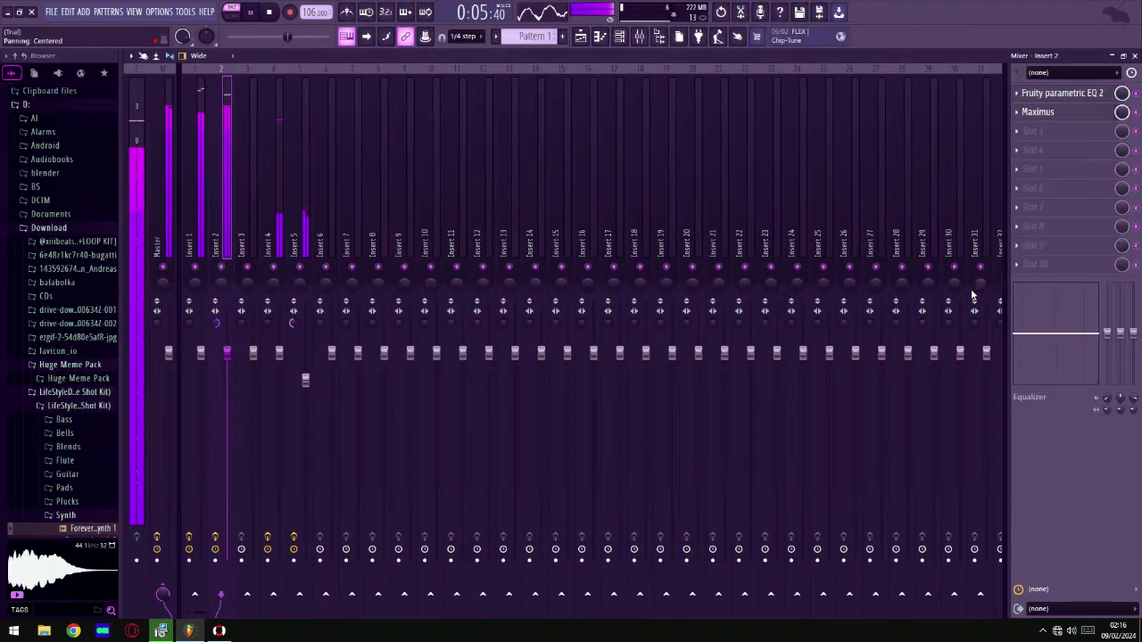
click(1037, 111)
click(1018, 113)
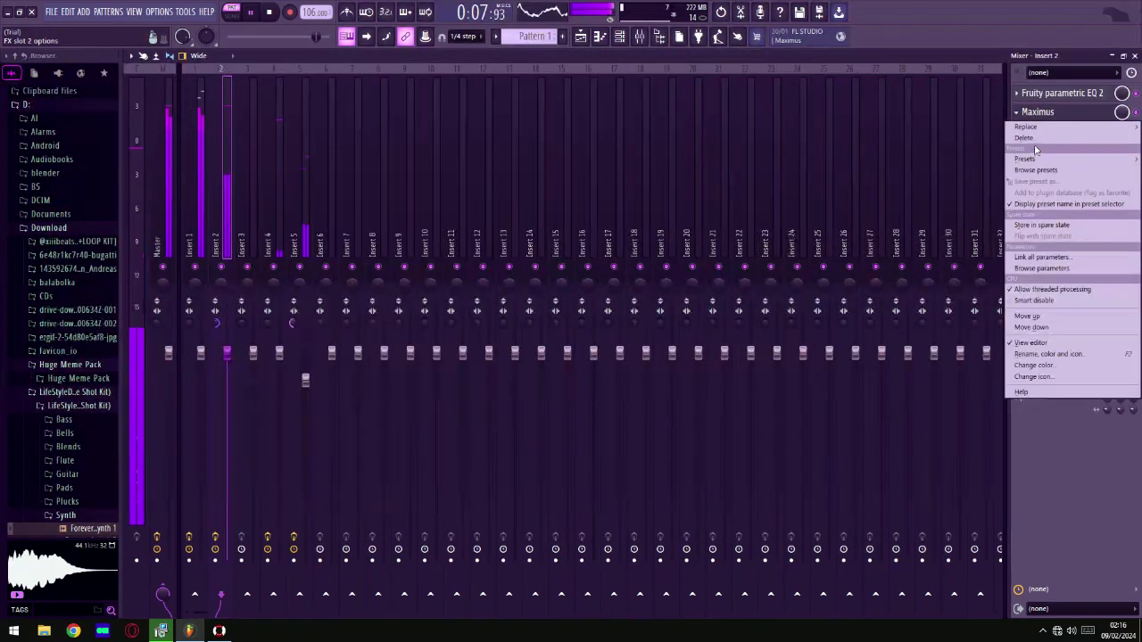
mouse_move(1026, 127)
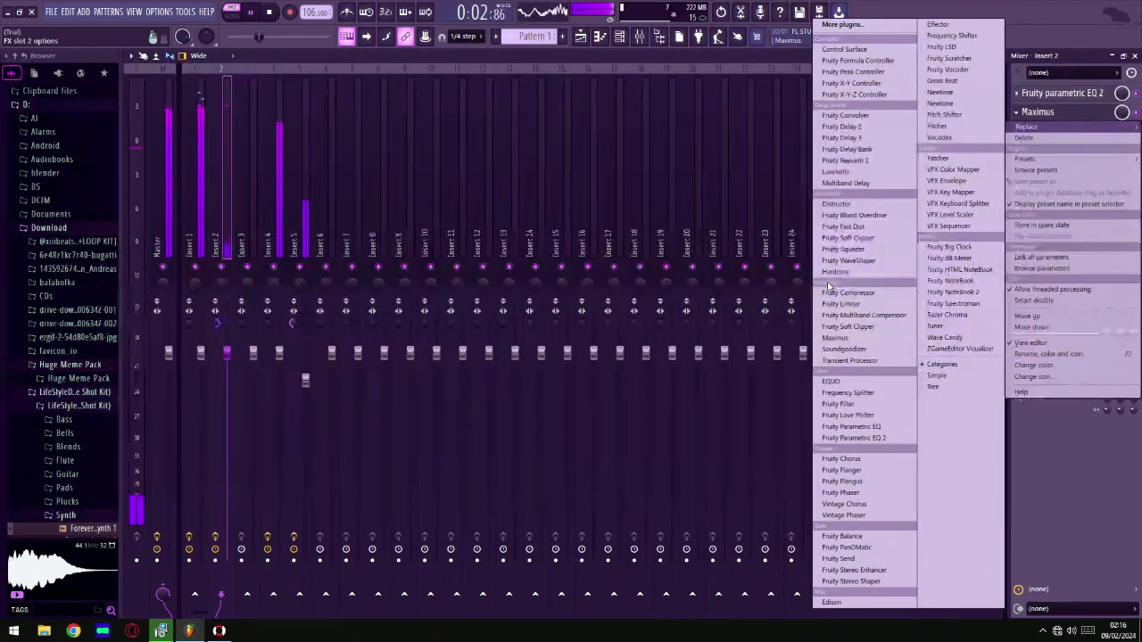
click(834, 338)
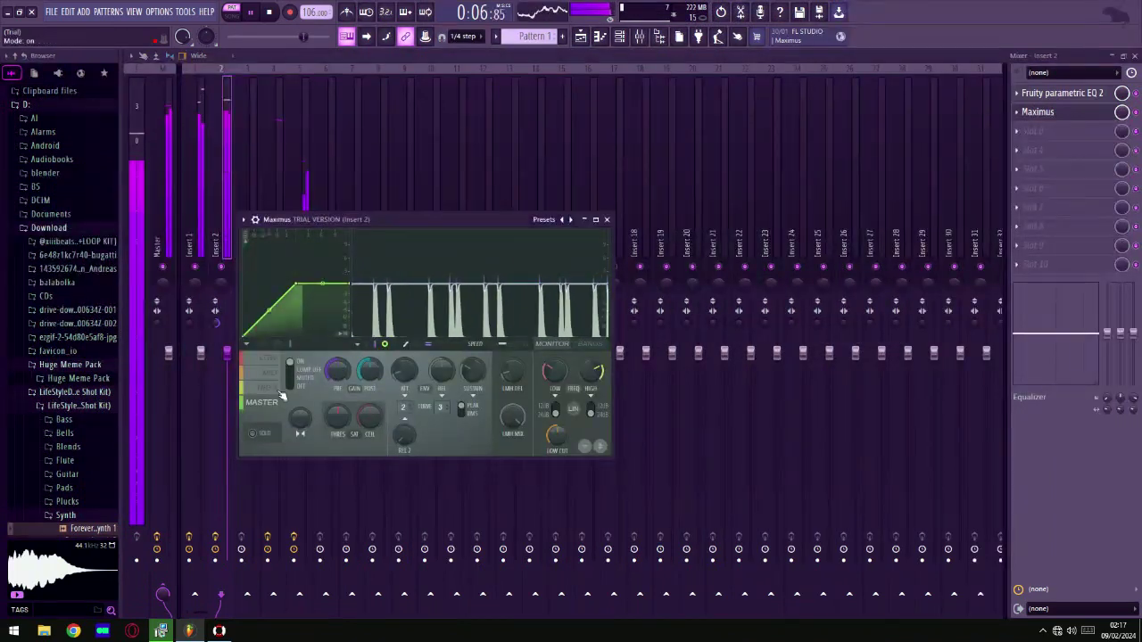
Step: Solo the low band in Maximus, bend the lower part of its compression curve upward and raise its post gain
click(260, 437)
click(269, 358)
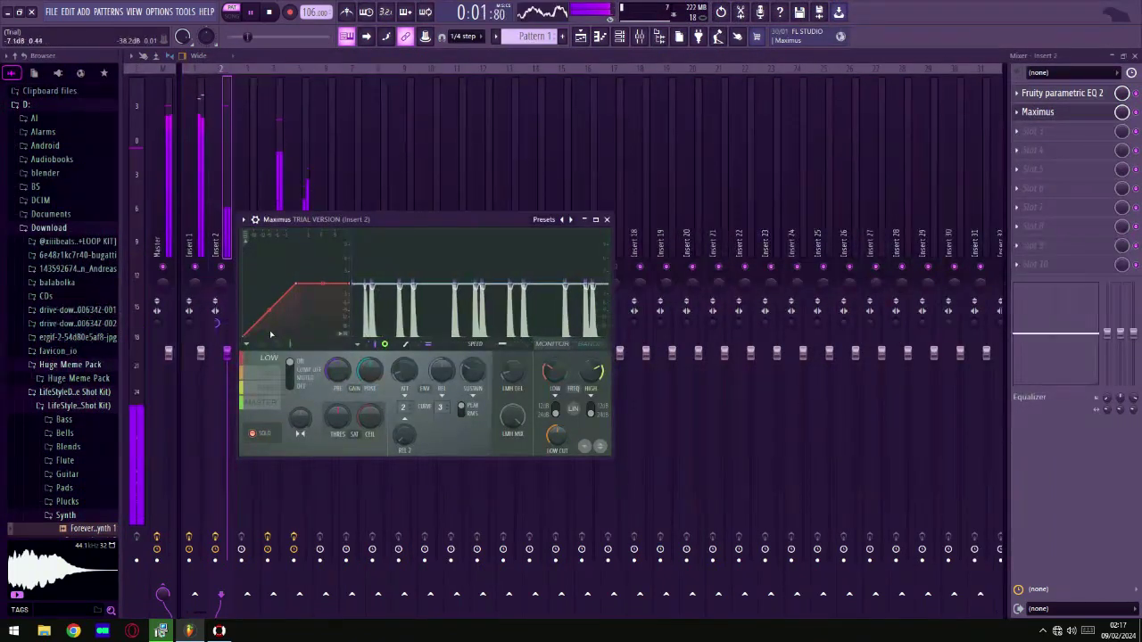
drag(271, 311, 270, 289)
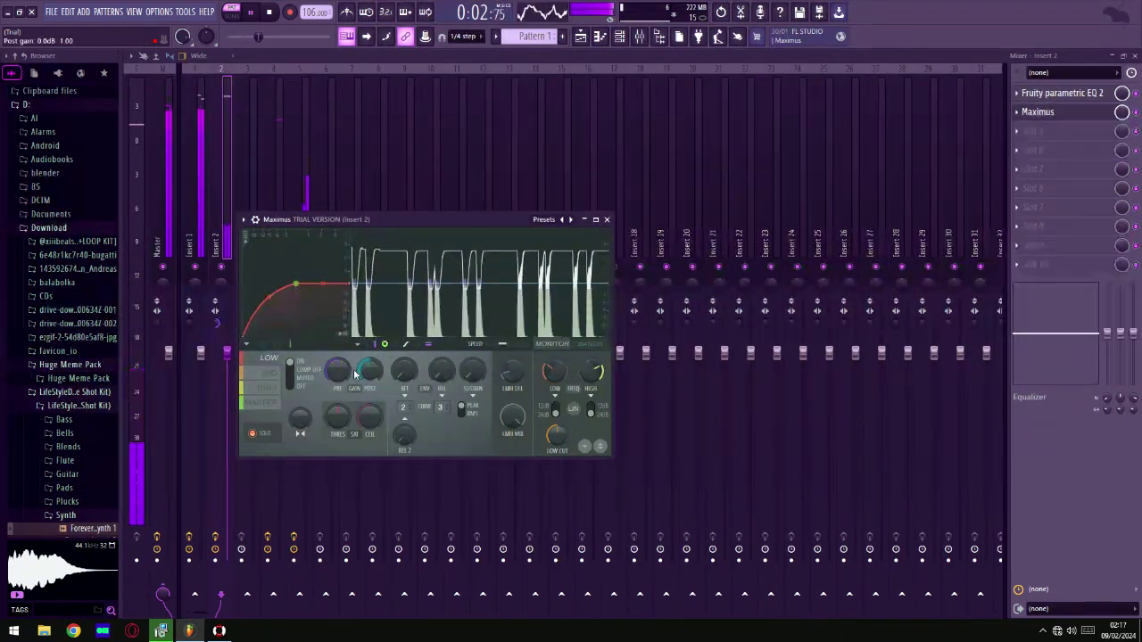
mouse_move(369, 370)
mouse_down()
mouse_move(369, 334)
mouse_move(369, 360)
mouse_up()
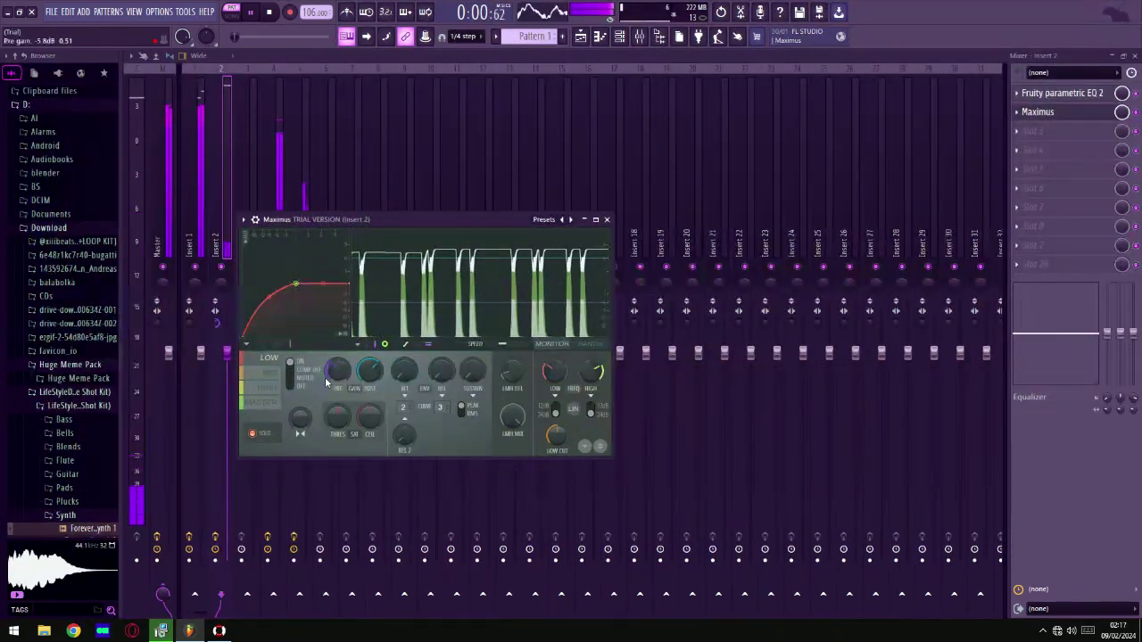
Step: Lower the knee point of Maximus's mid band, bend its lower curve segment upward and raise its post gain
click(267, 372)
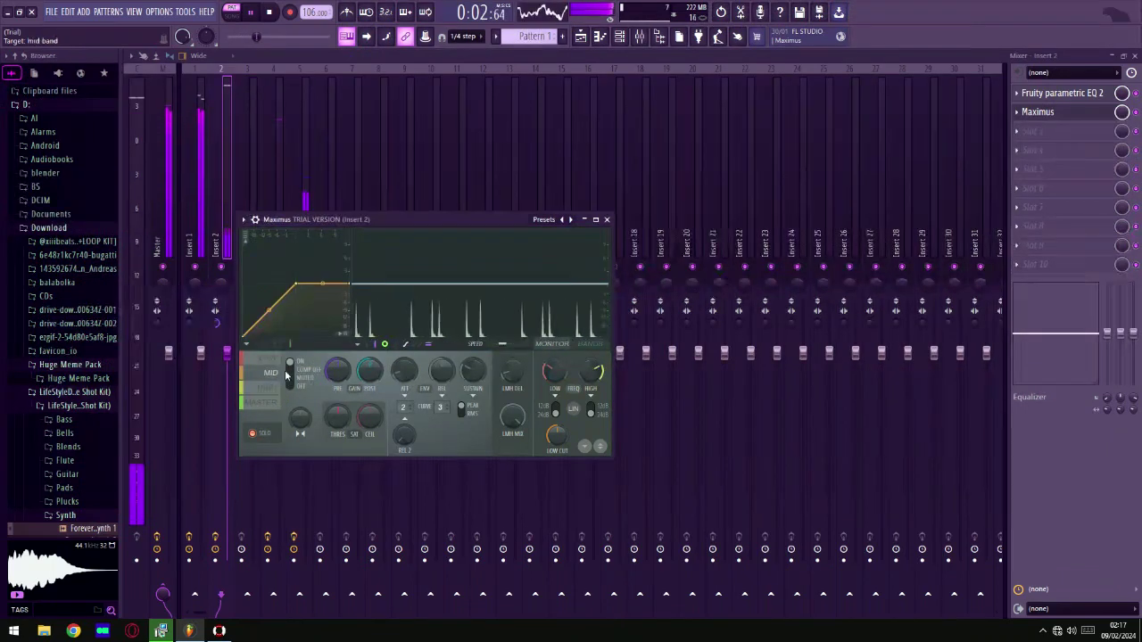
drag(271, 308, 325, 334)
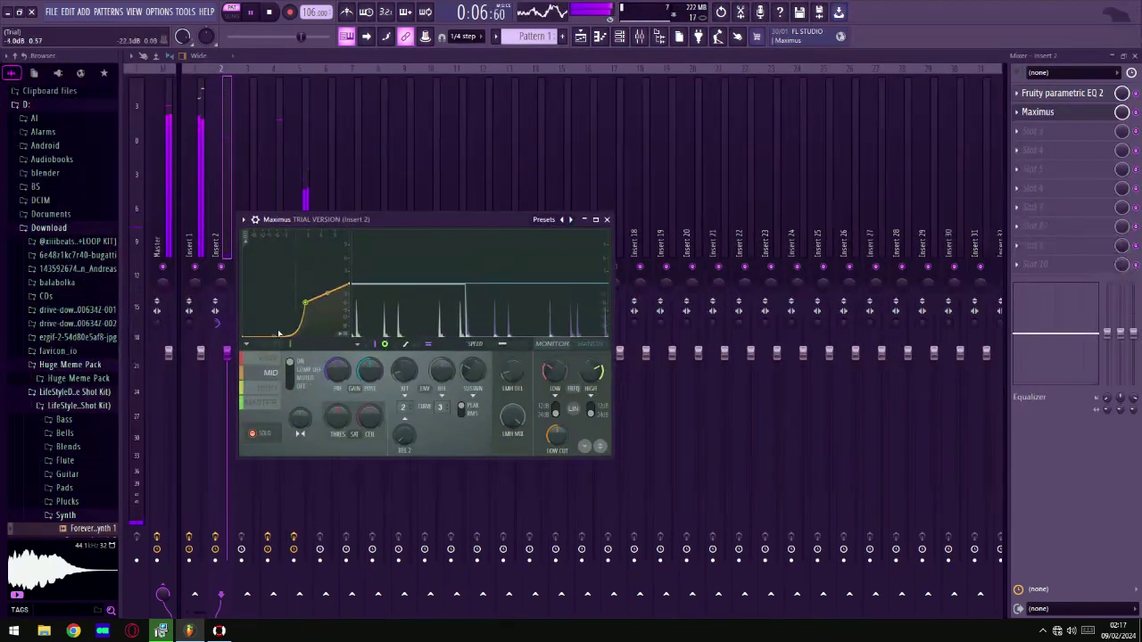
drag(290, 322, 274, 301)
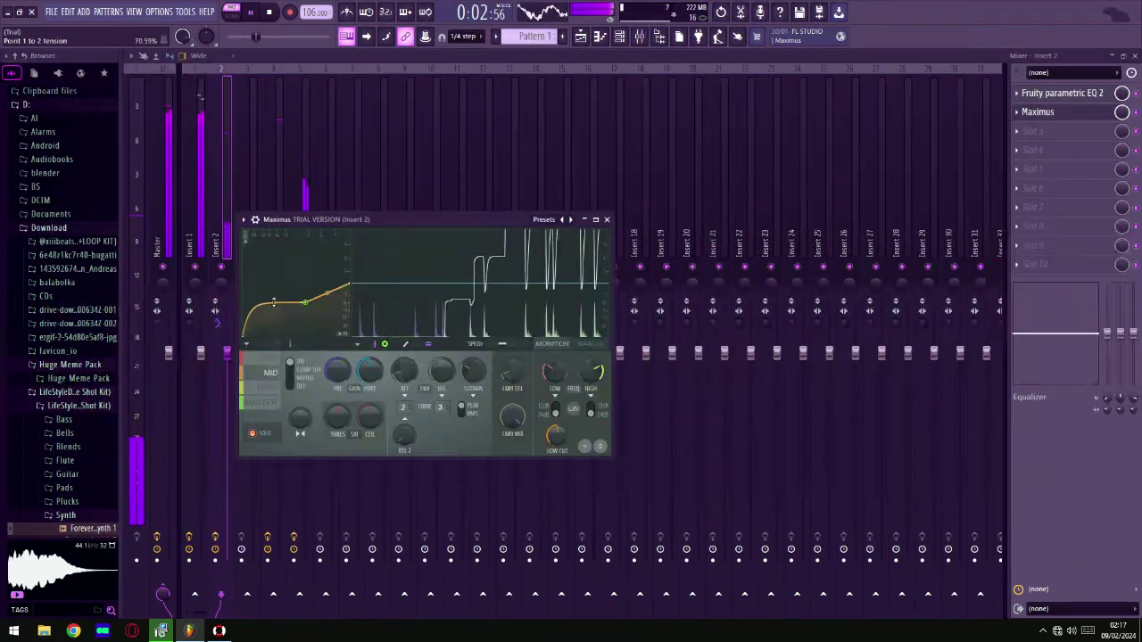
click(268, 387)
click(270, 372)
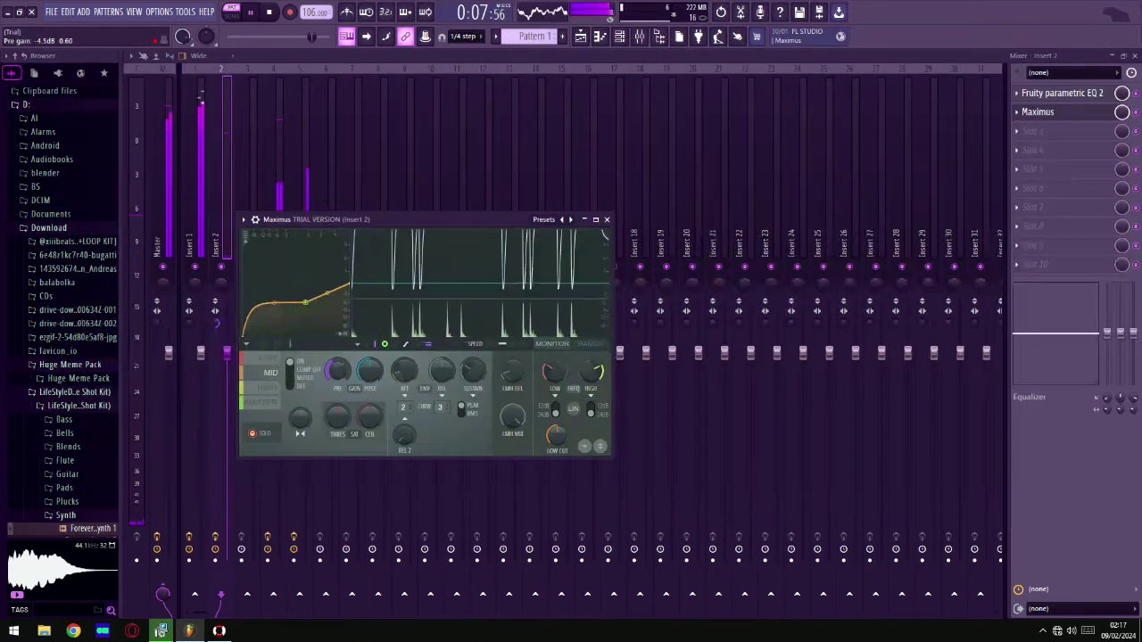
drag(370, 369, 371, 350)
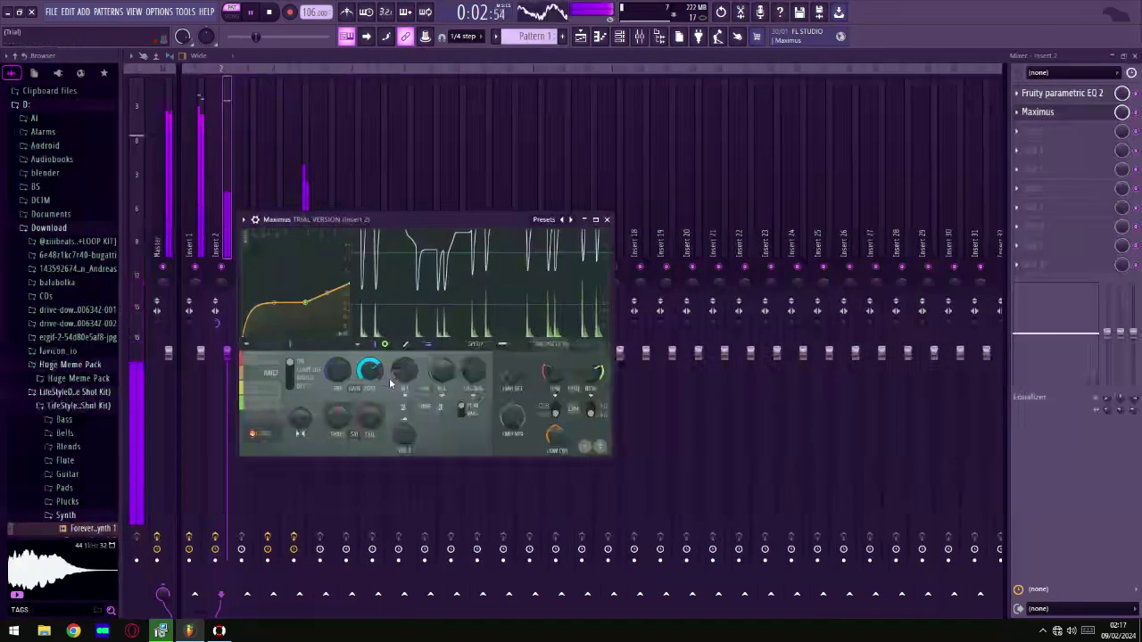
Step: Set Maximus's high band frequency to 8381 Hz, bend that band's curve upward and raise its post gain to 6.3 dB
click(268, 387)
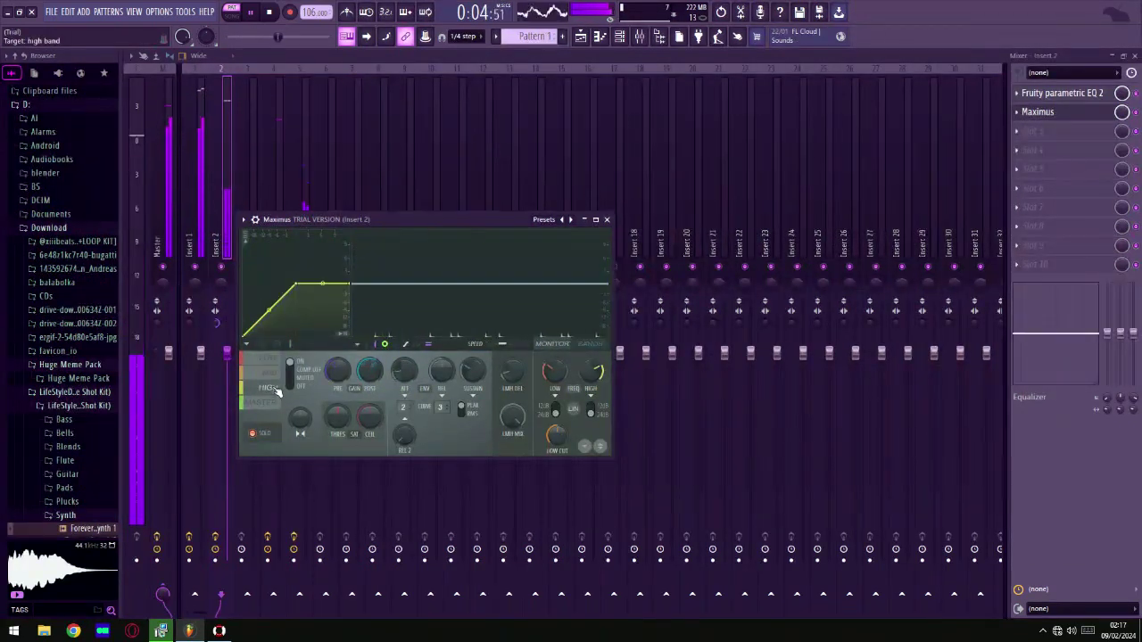
mouse_move(584, 378)
mouse_down()
mouse_move(584, 393)
mouse_move(583, 364)
mouse_up()
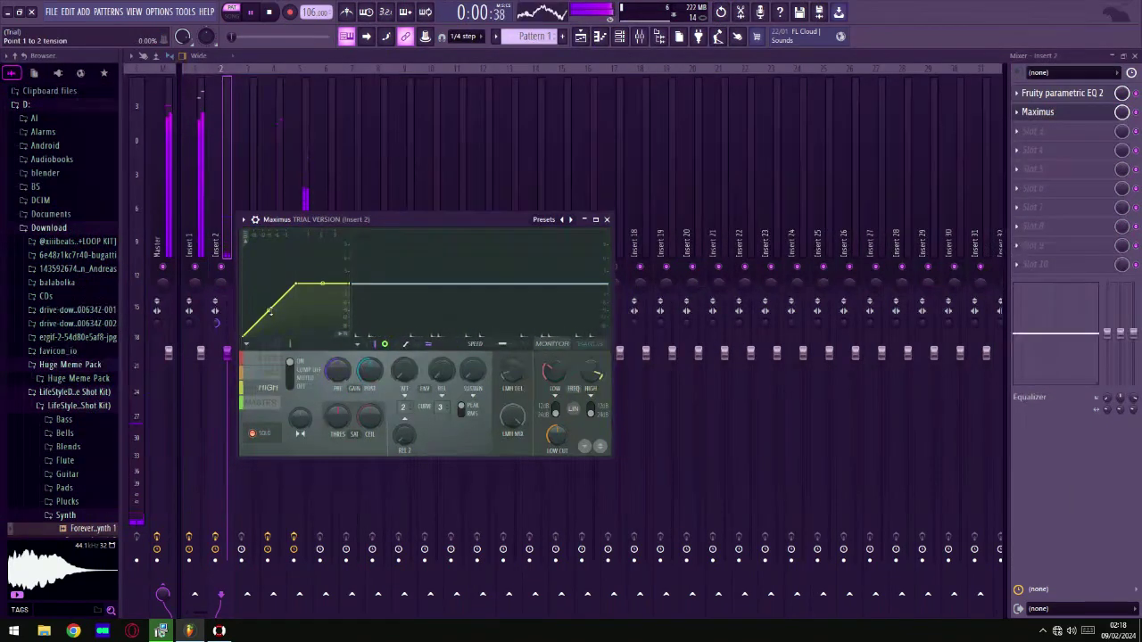
drag(269, 310, 287, 337)
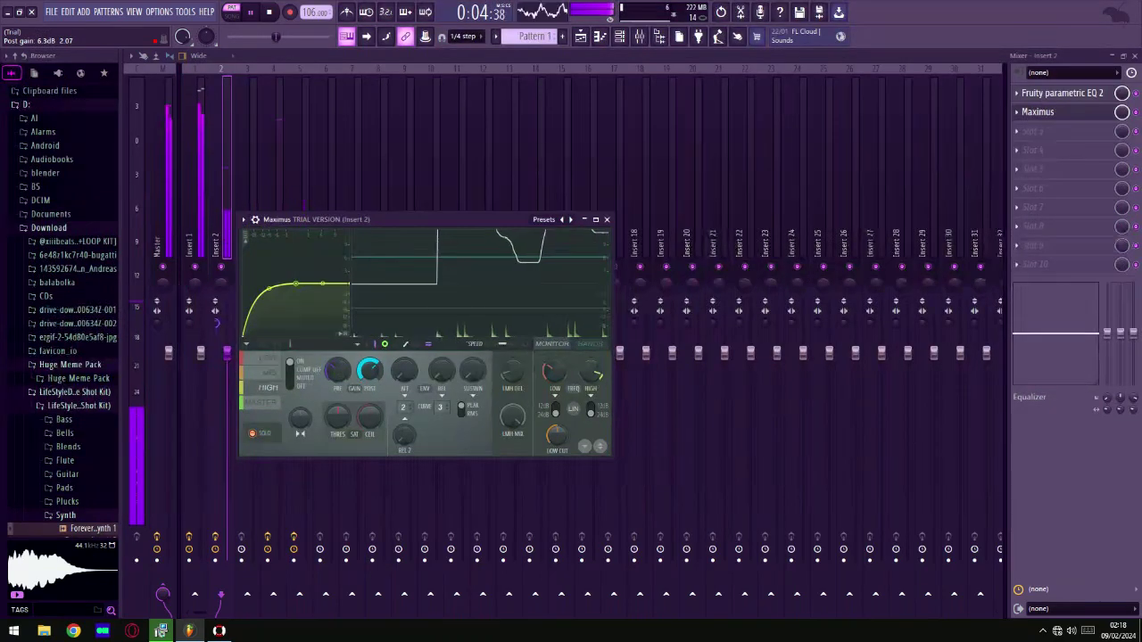
Step: Turn off band soloing from the Maximus master band, close the plugin and select Insert 3
click(278, 402)
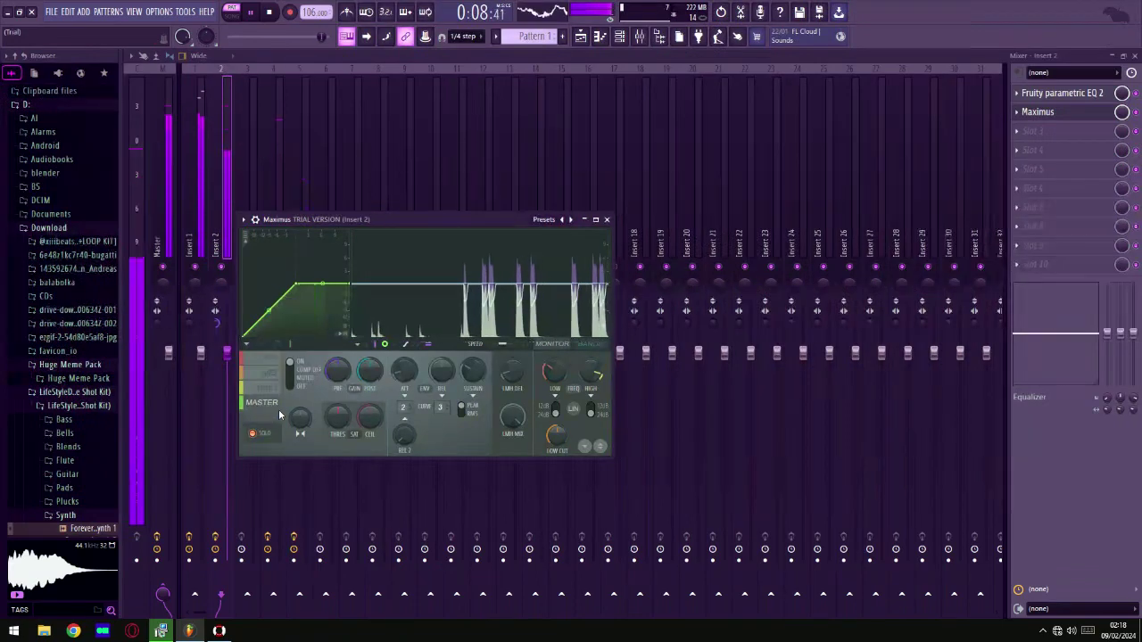
click(256, 434)
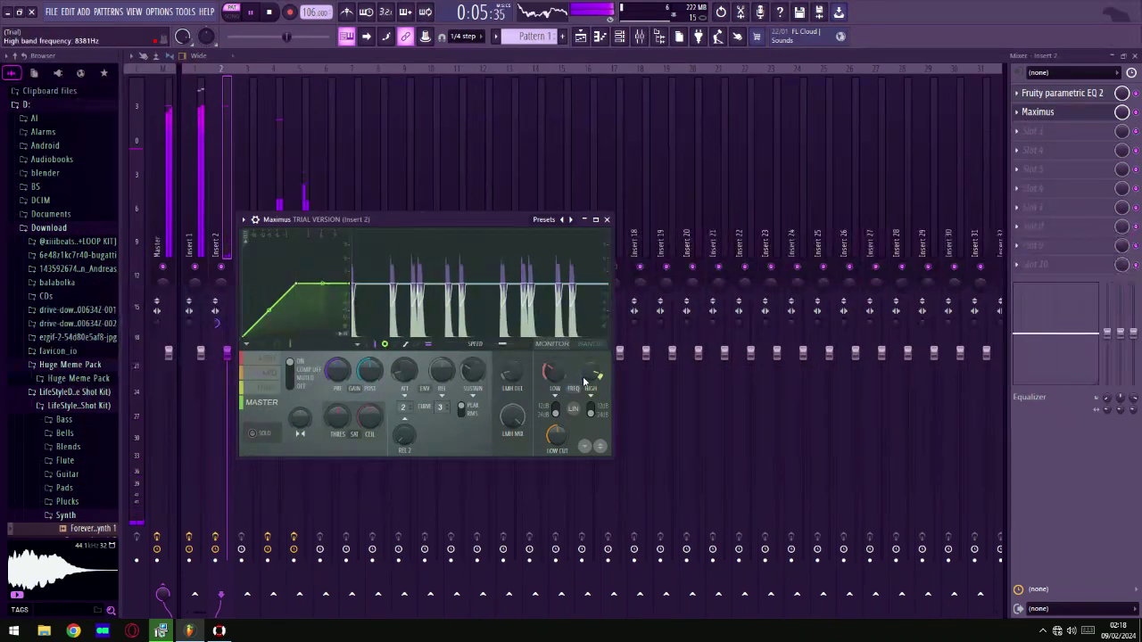
click(1039, 111)
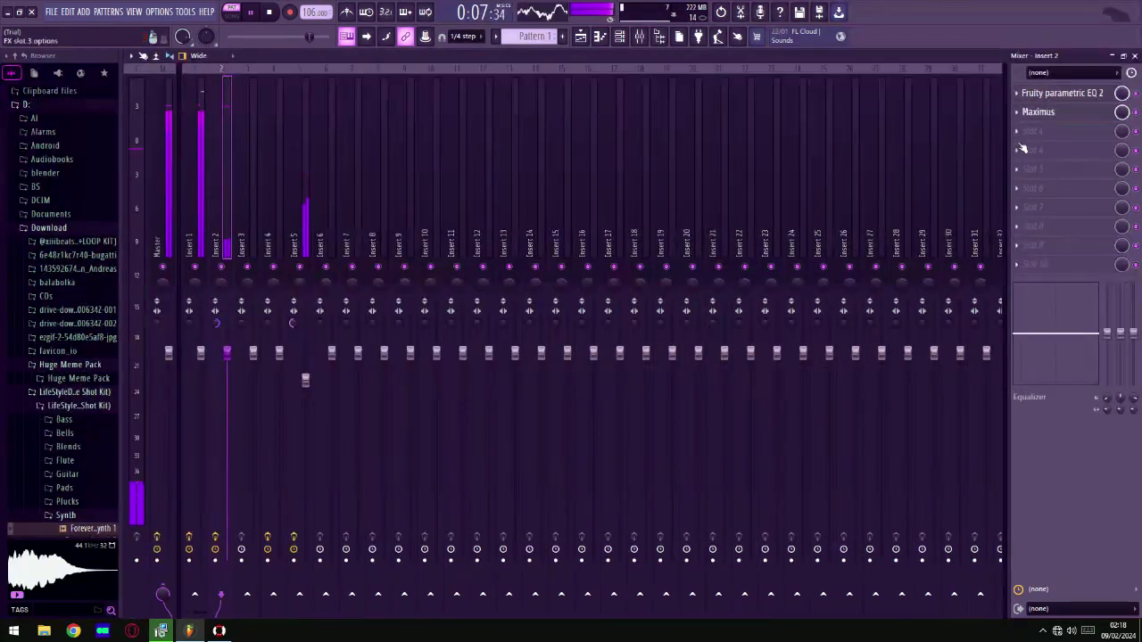
right_click(253, 263)
key(Escape)
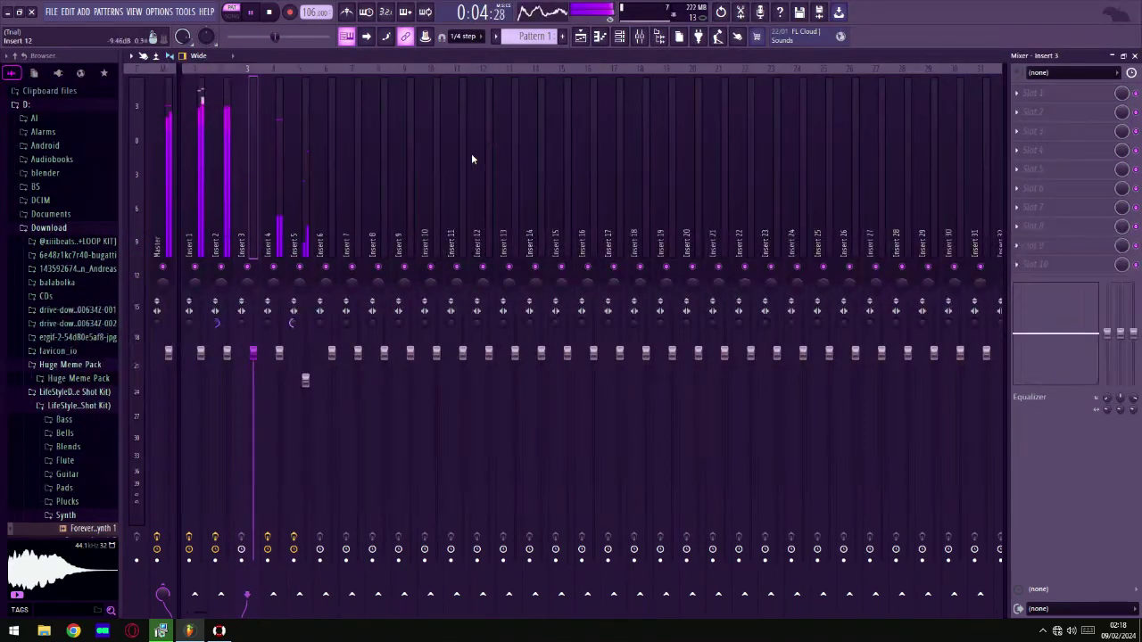
Step: Show the playlist and split Pattern 1 by channel into separate patterns
click(580, 36)
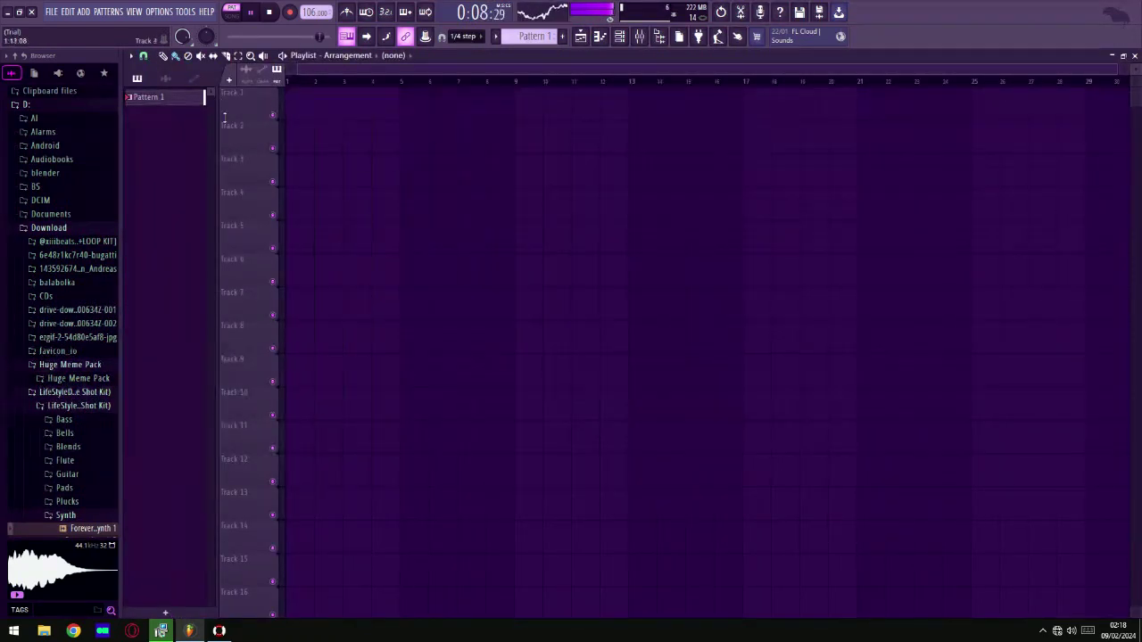
right_click(178, 106)
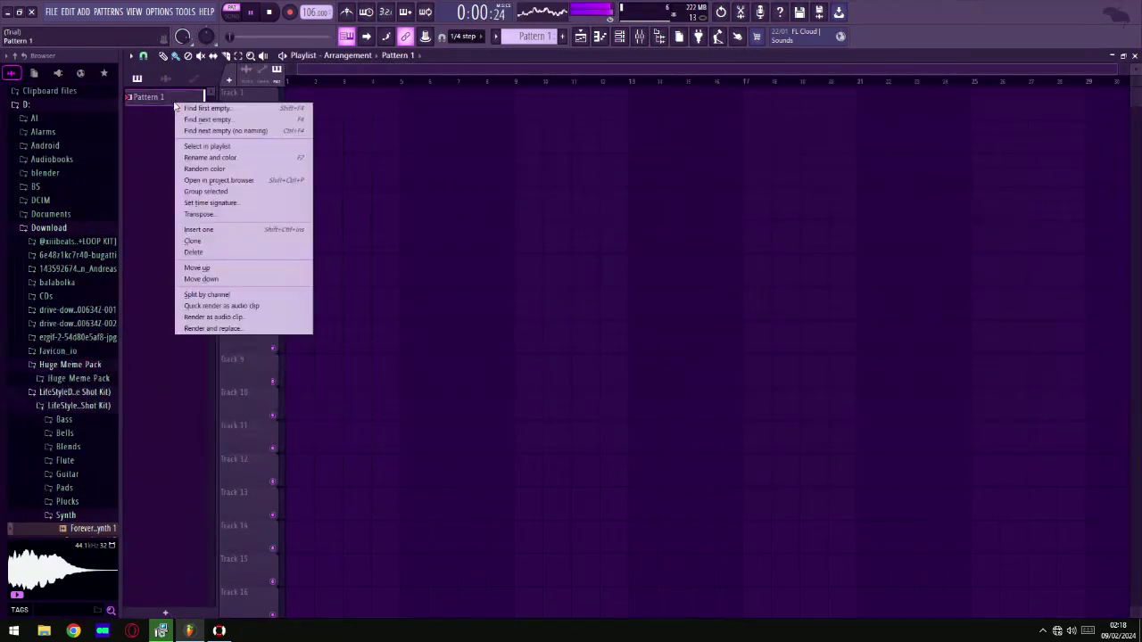
click(212, 294)
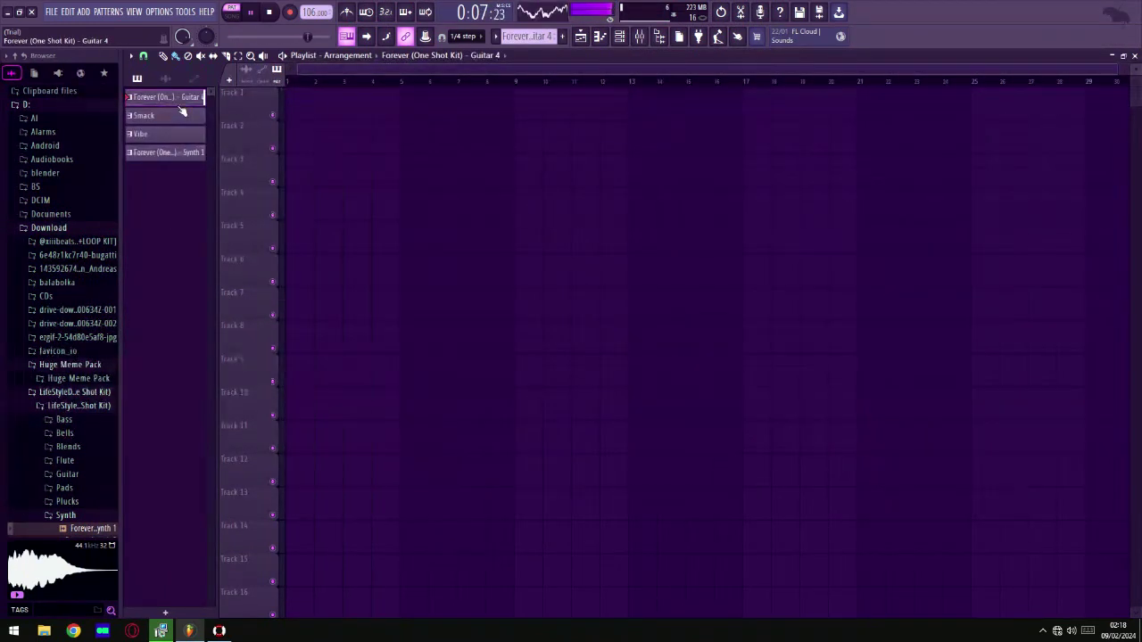
Step: Place the Guitar 4, Smack, Vibe and Synth 1 patterns at bar 1 on Tracks 1 to 4
click(195, 155)
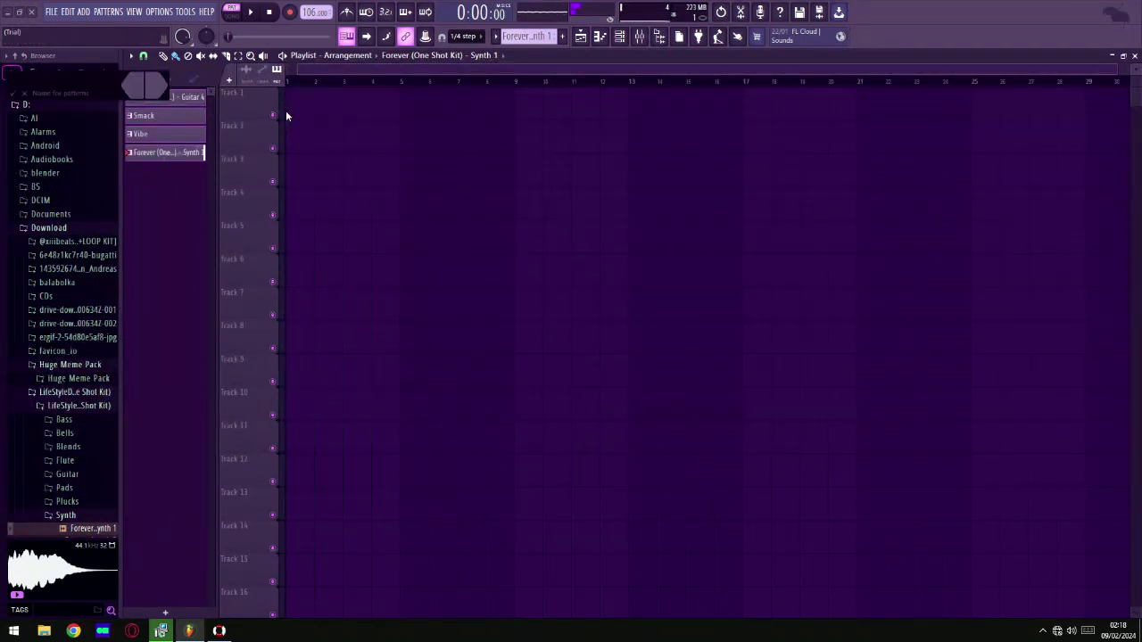
drag(249, 106, 339, 111)
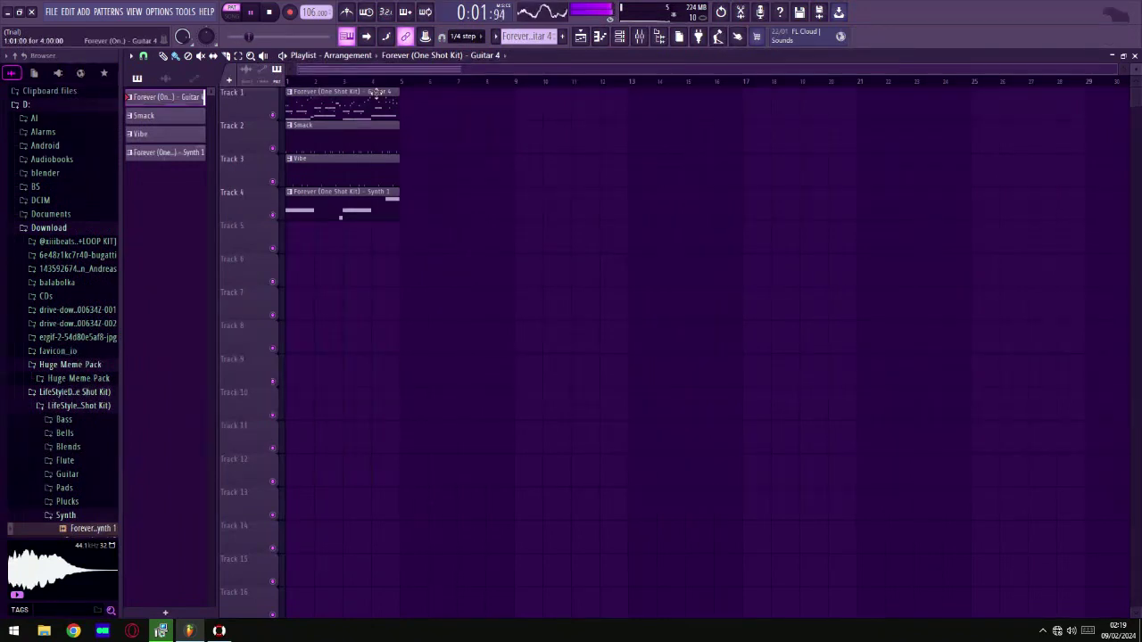
click(433, 98)
drag(433, 98, 518, 98)
click(660, 129)
click(632, 228)
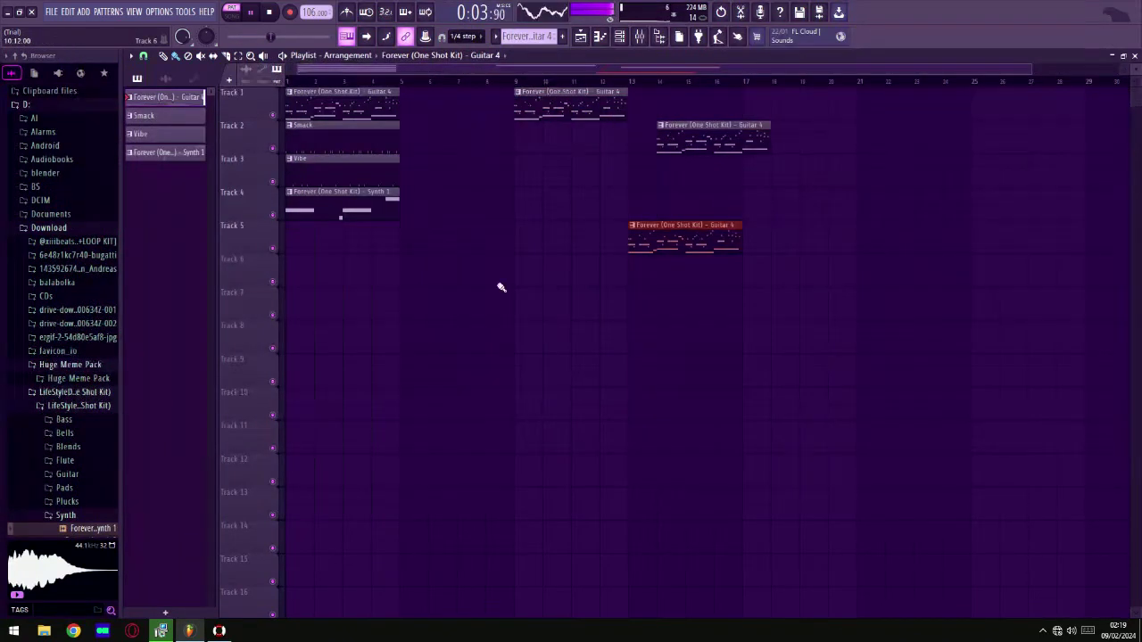
click(489, 228)
click(545, 261)
click(517, 162)
right_click(624, 272)
right_click(633, 236)
right_click(588, 237)
right_click(616, 171)
right_click(660, 134)
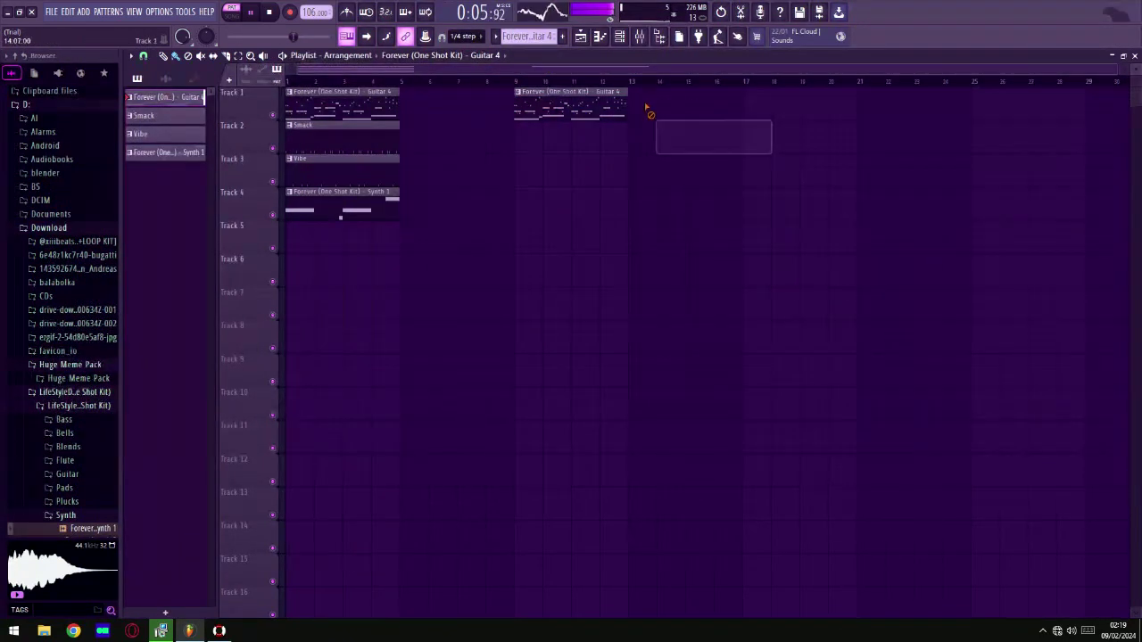
right_click(615, 105)
Step: Switch playback to song mode to audition the arrangement, and clear all clips from the playlist
click(233, 13)
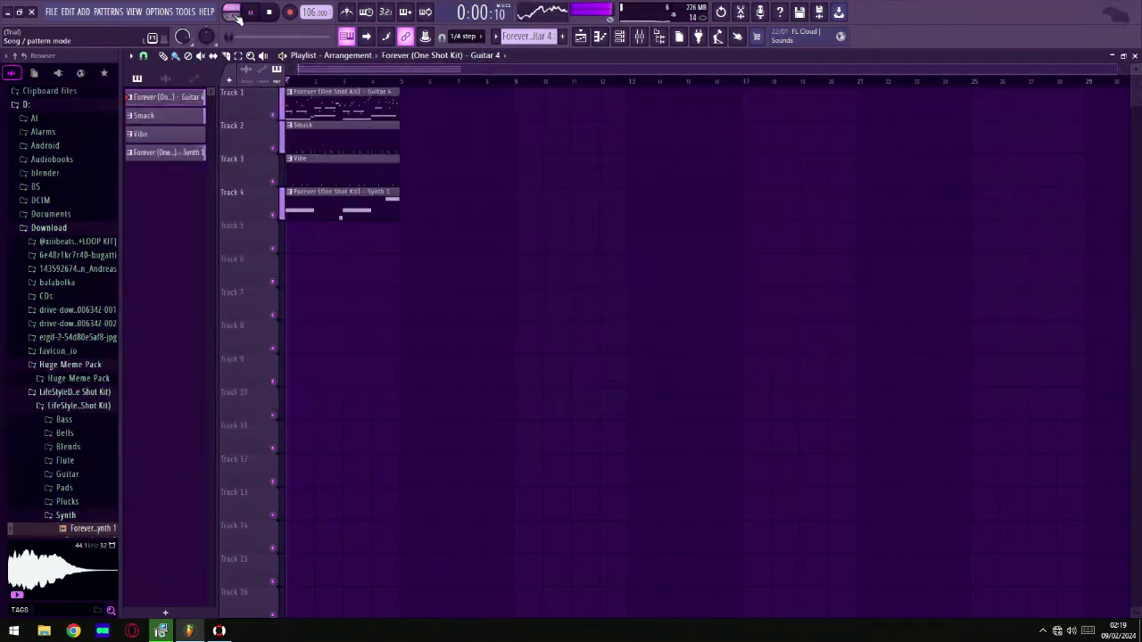
key(space)
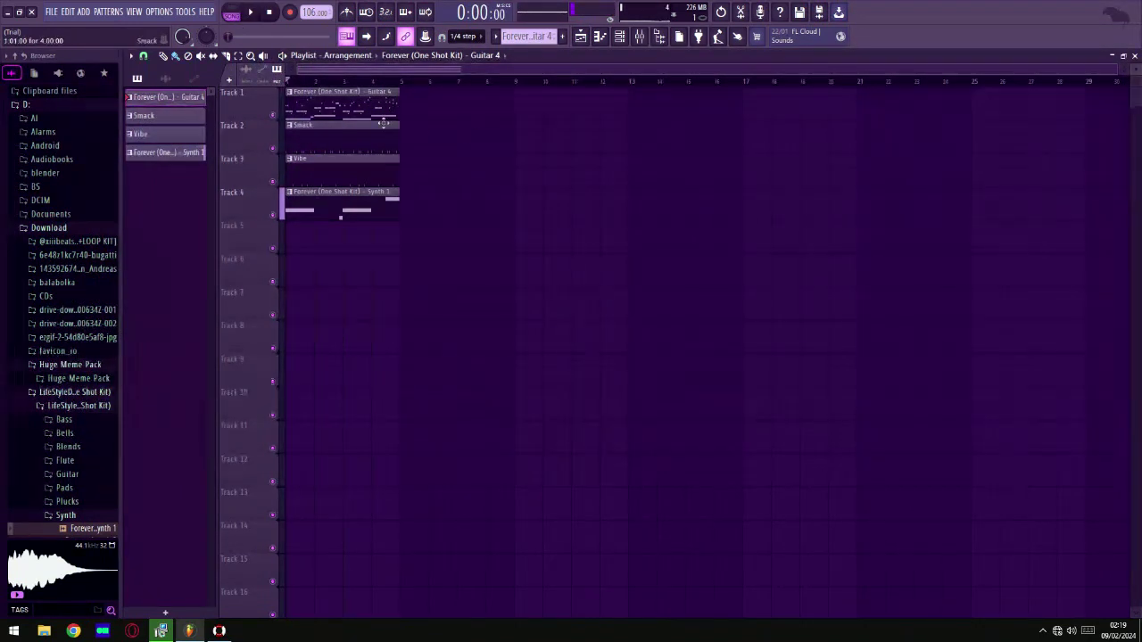
key(space)
key(ctrl+a)
key(Delete)
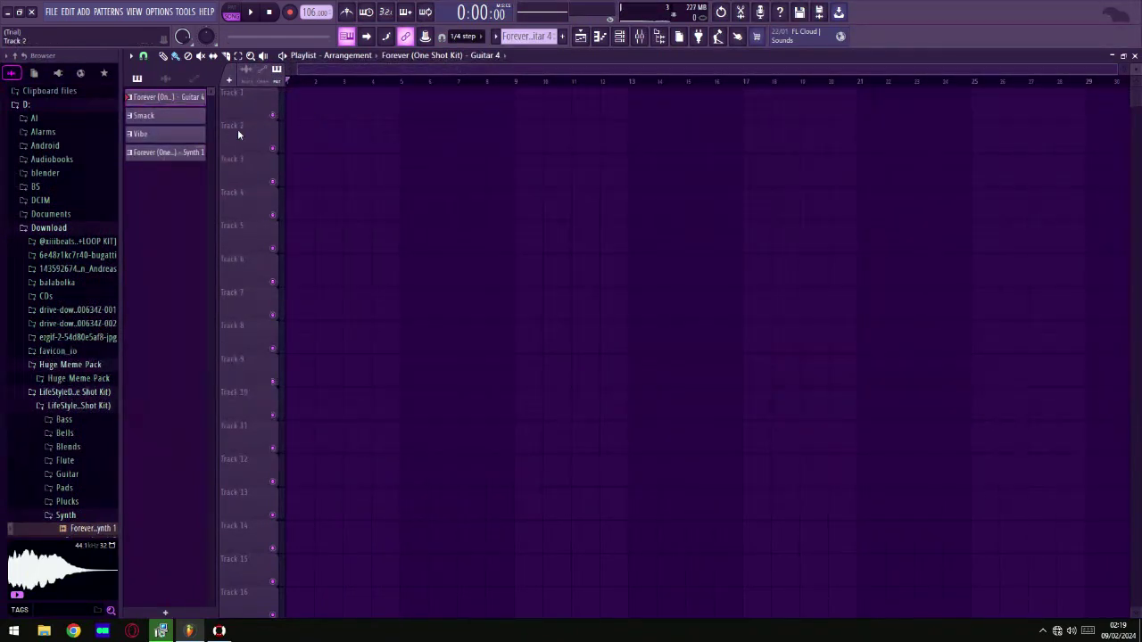